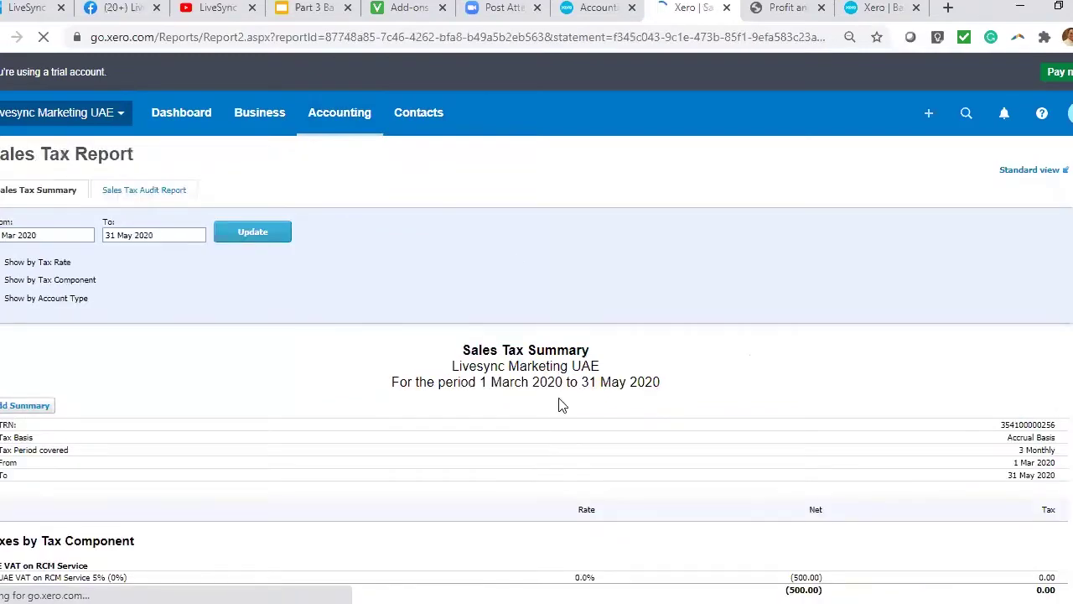
- Review the registration, tax basis and period details in the header of the March to May 2020 Sales Tax Summary
{"action": "scroll", "coordinate": [561, 402], "scroll_direction": "down", "scroll_amount": 3}
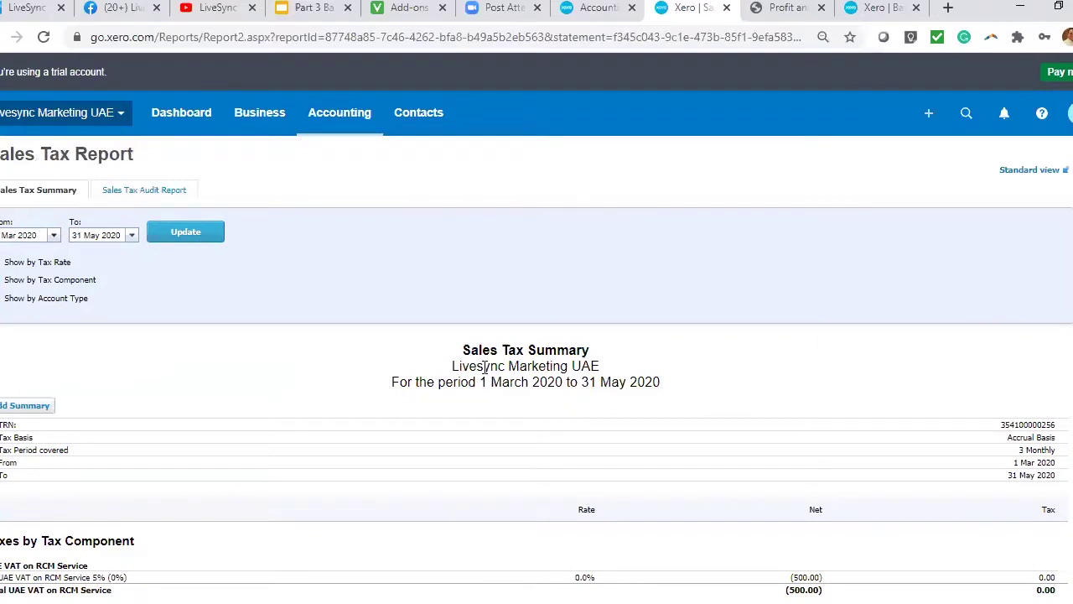
{"action": "scroll", "coordinate": [871, 282], "scroll_direction": "down", "scroll_amount": 2}
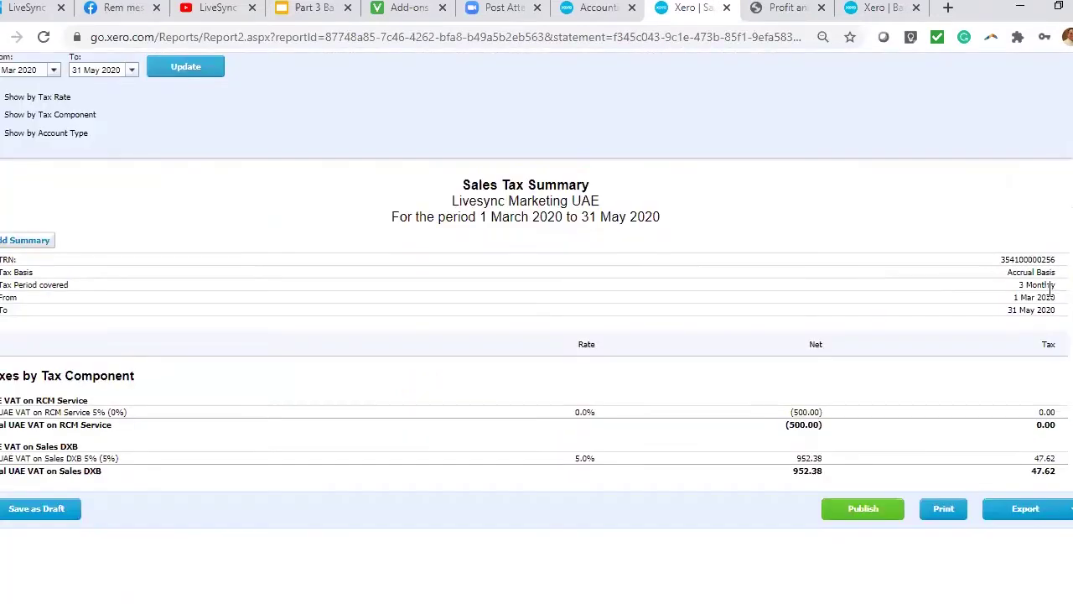
{"action": "left_click_drag", "start_coordinate": [1001, 259], "coordinate": [1053, 312]}
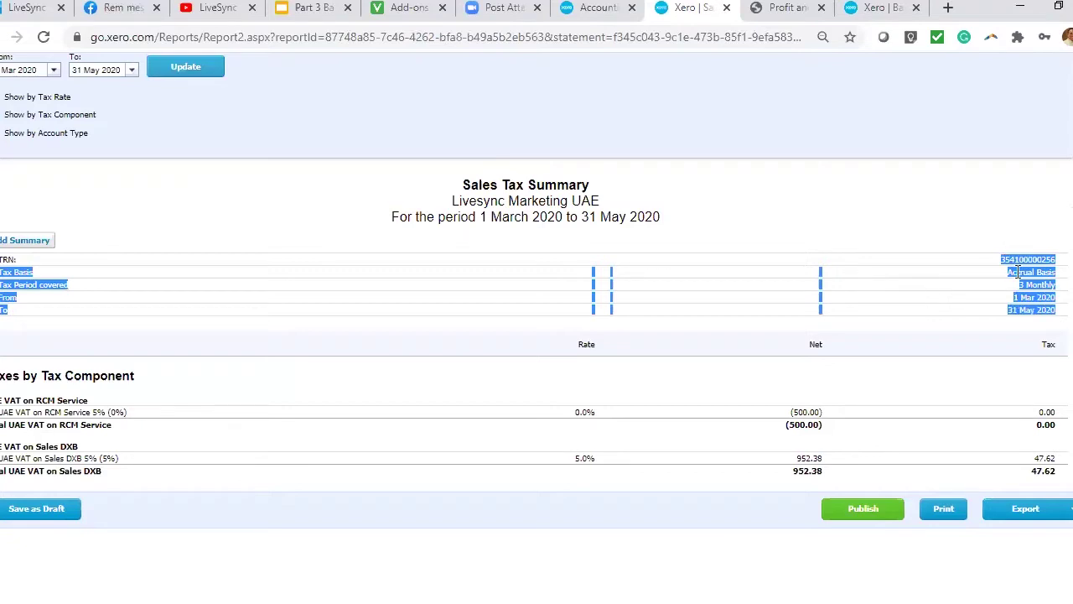
{"action": "left_click", "coordinate": [1018, 273]}
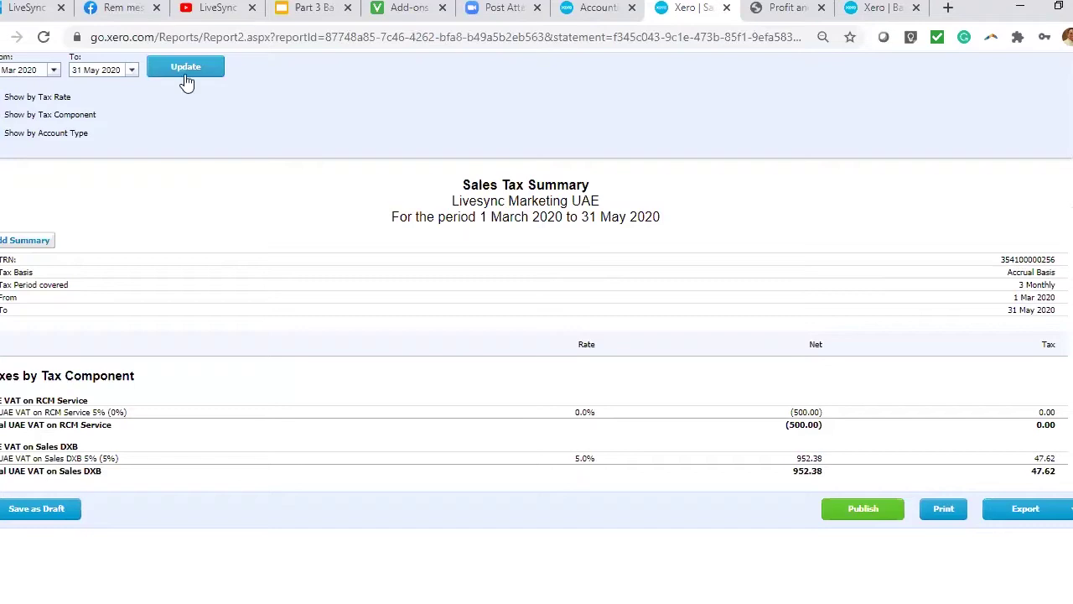
- Set the Sales Tax Summary period to 1 June 2020 through 30 June 2020 and update the report
{"action": "left_click", "coordinate": [132, 74]}
{"action": "left_click", "coordinate": [207, 90]}
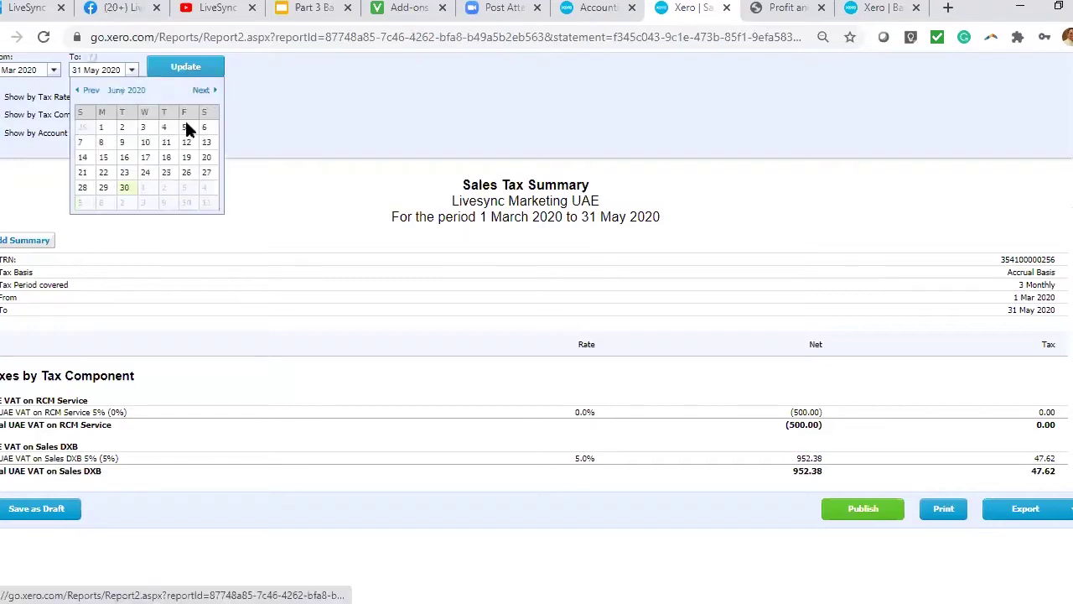
{"action": "left_click", "coordinate": [128, 188]}
{"action": "left_click", "coordinate": [53, 70]}
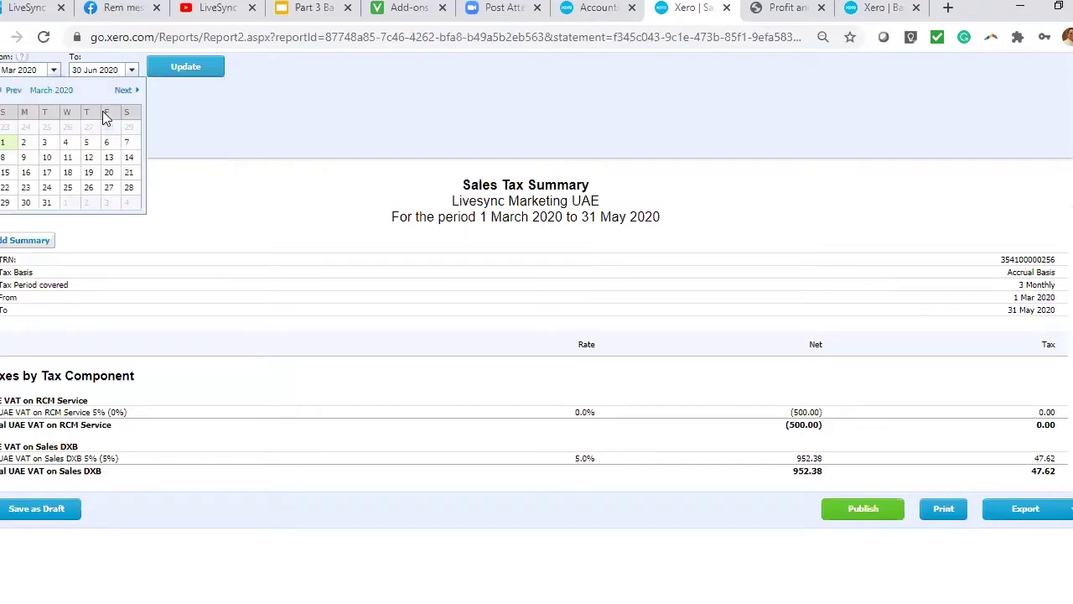
{"action": "left_click", "coordinate": [126, 91]}
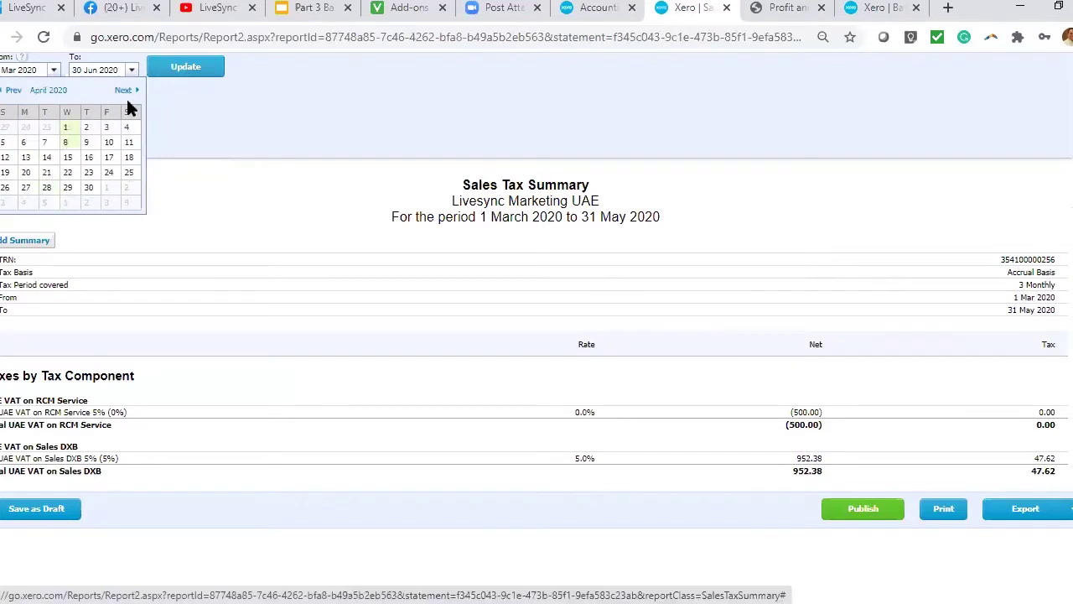
{"action": "left_click", "coordinate": [127, 90]}
{"action": "left_click", "coordinate": [127, 90]}
{"action": "left_click", "coordinate": [27, 127]}
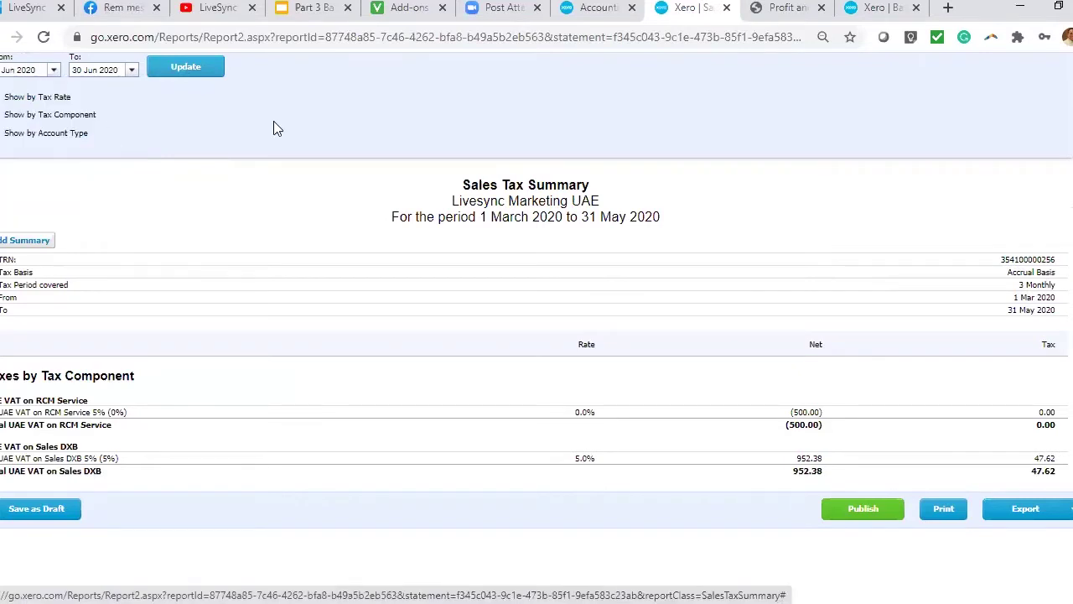
{"action": "left_click", "coordinate": [170, 72]}
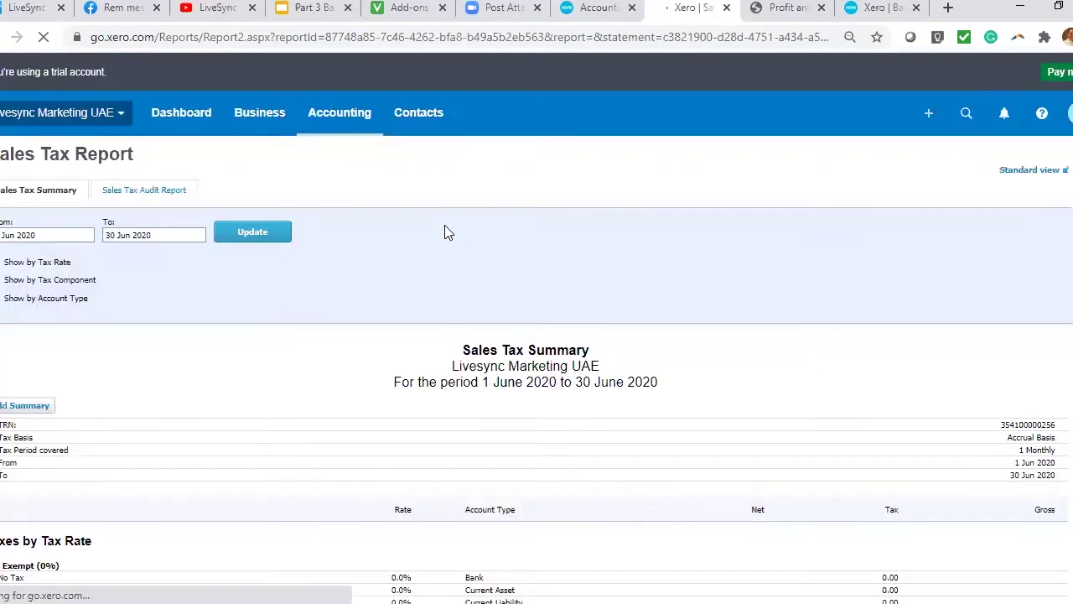
- Examine the tax totals for each tax rate in the June report, including expenses, sales AUH, sales DXB and the overall tax code total
{"action": "scroll", "coordinate": [448, 252], "scroll_direction": "down", "scroll_amount": 5}
{"action": "scroll", "coordinate": [453, 302], "scroll_direction": "down", "scroll_amount": 2}
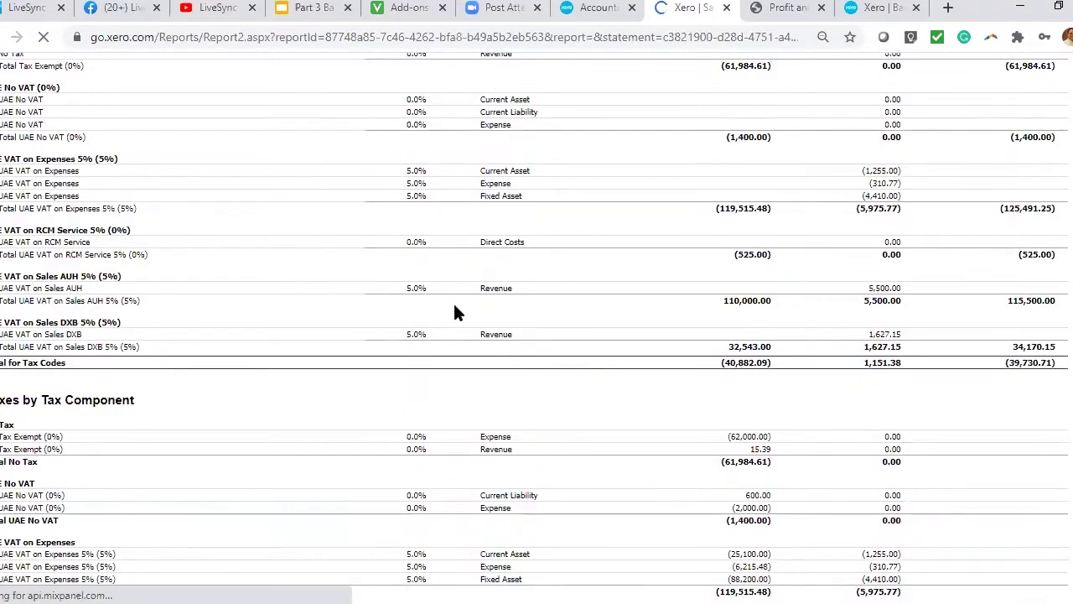
{"action": "scroll", "coordinate": [498, 344], "scroll_direction": "up", "scroll_amount": 4}
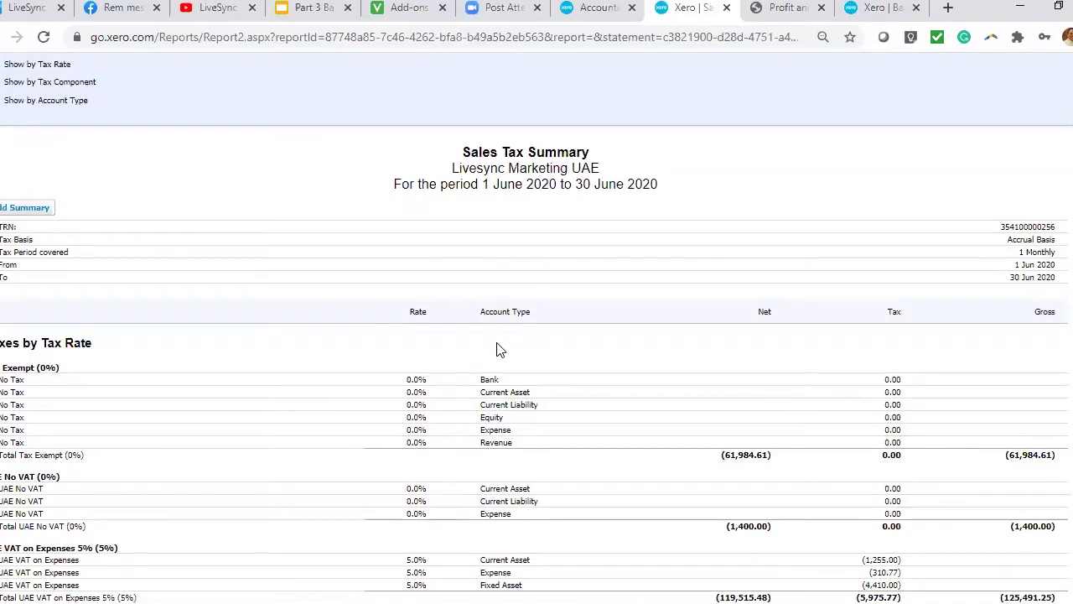
{"action": "scroll", "coordinate": [498, 350], "scroll_direction": "down", "scroll_amount": 5}
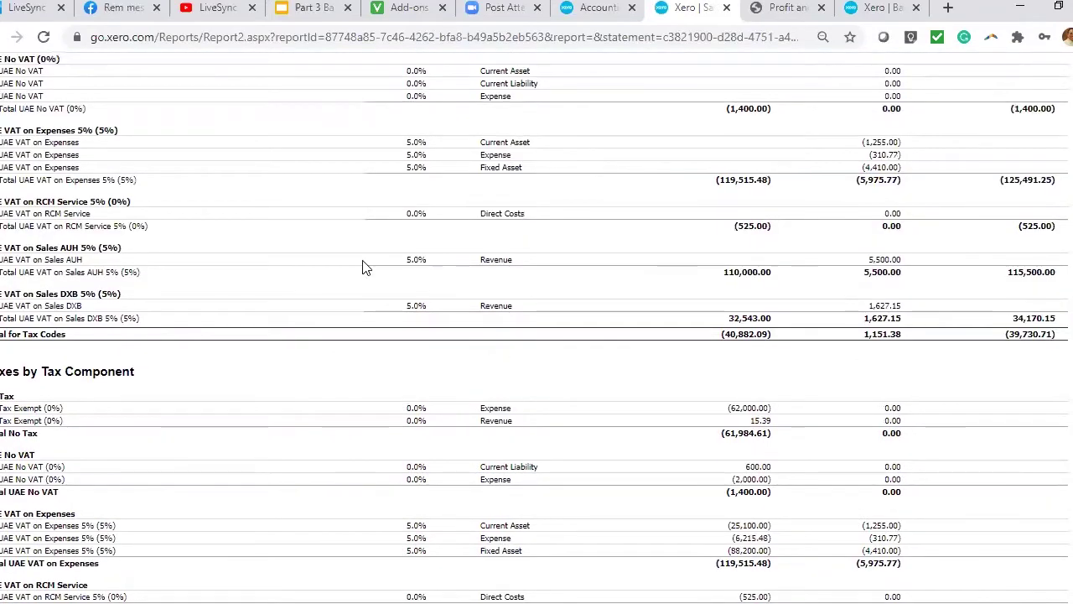
{"action": "scroll", "coordinate": [364, 266], "scroll_direction": "up", "scroll_amount": 2}
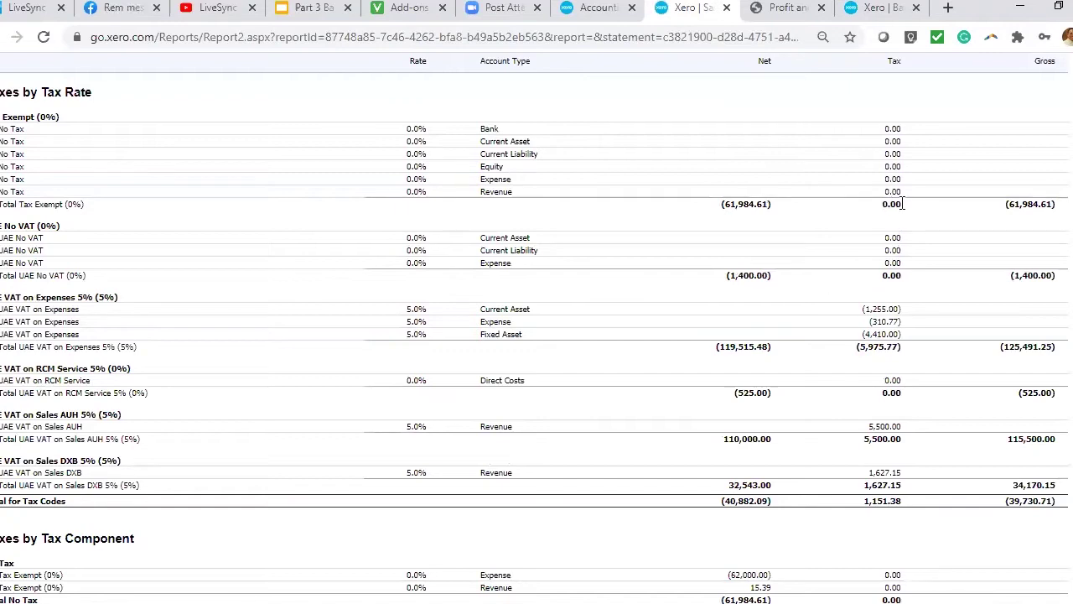
{"action": "left_click_drag", "start_coordinate": [872, 279], "coordinate": [914, 271]}
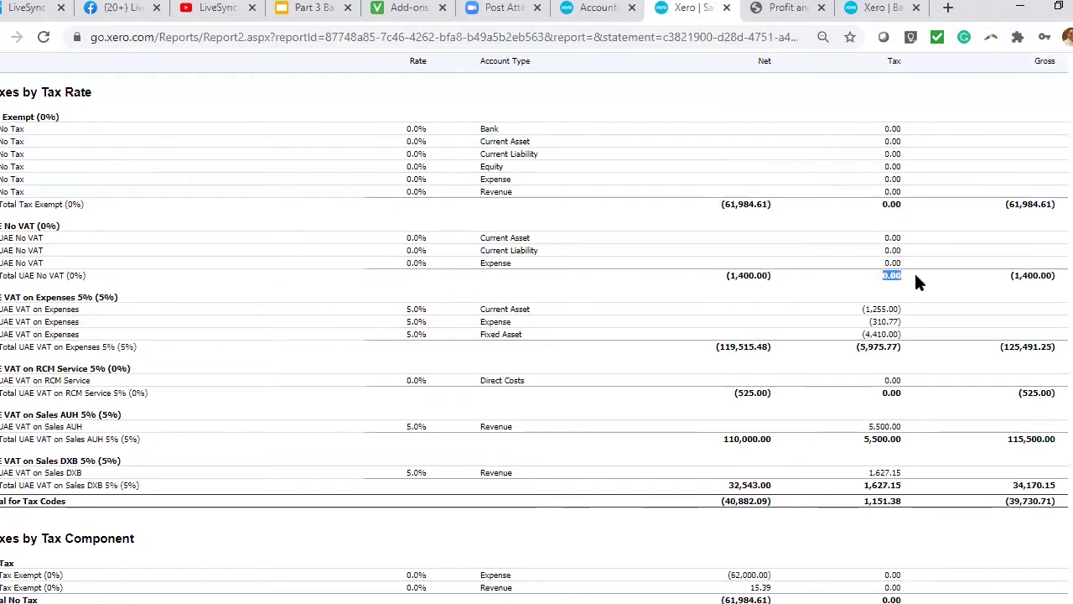
{"action": "left_click_drag", "start_coordinate": [856, 351], "coordinate": [899, 351]}
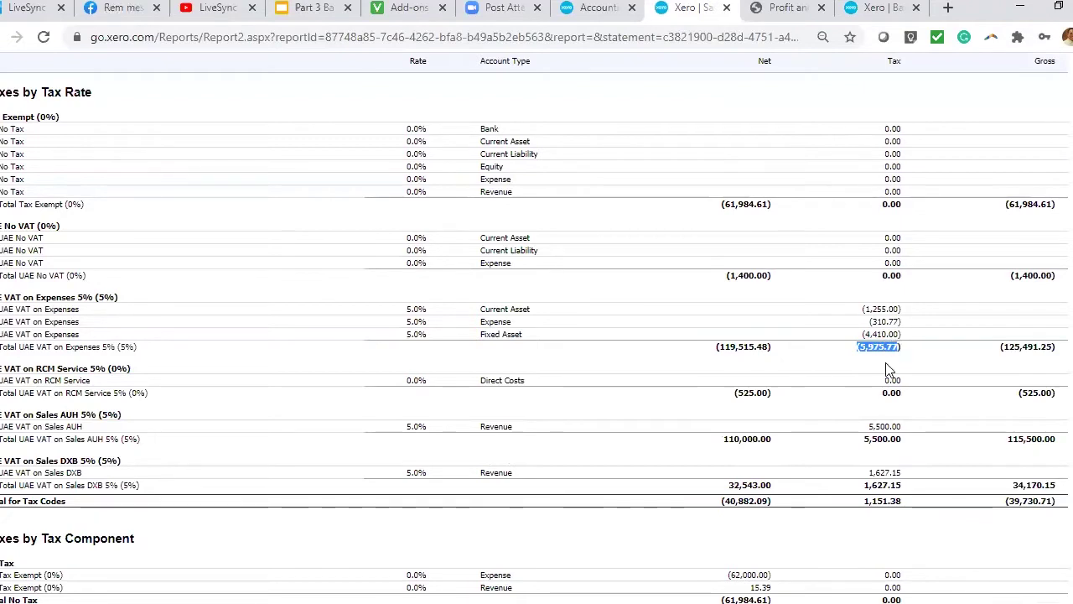
{"action": "left_click_drag", "start_coordinate": [865, 438], "coordinate": [898, 437]}
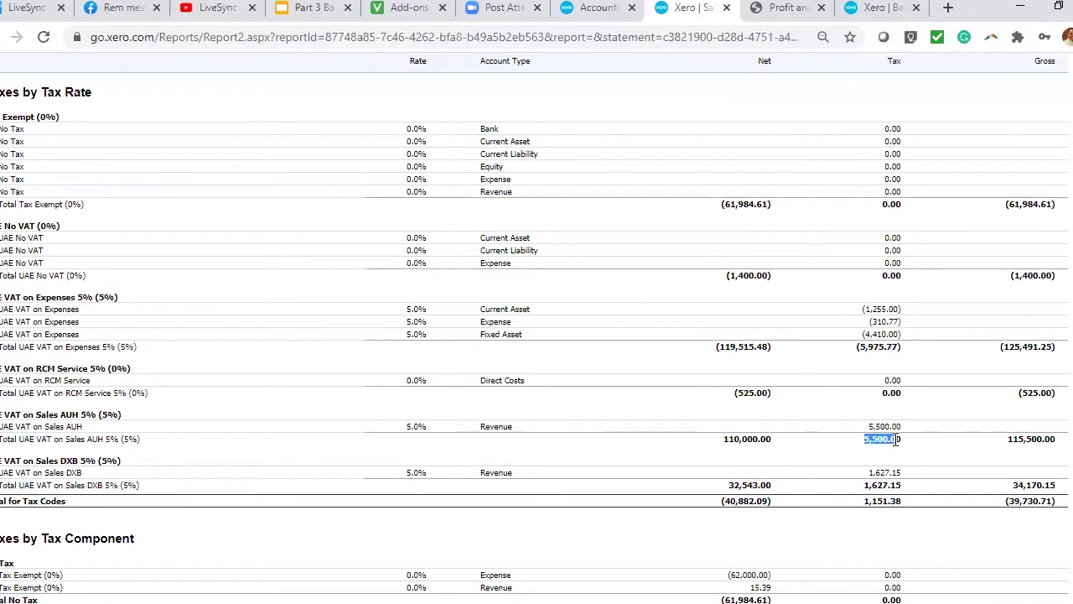
{"action": "left_click", "coordinate": [869, 493]}
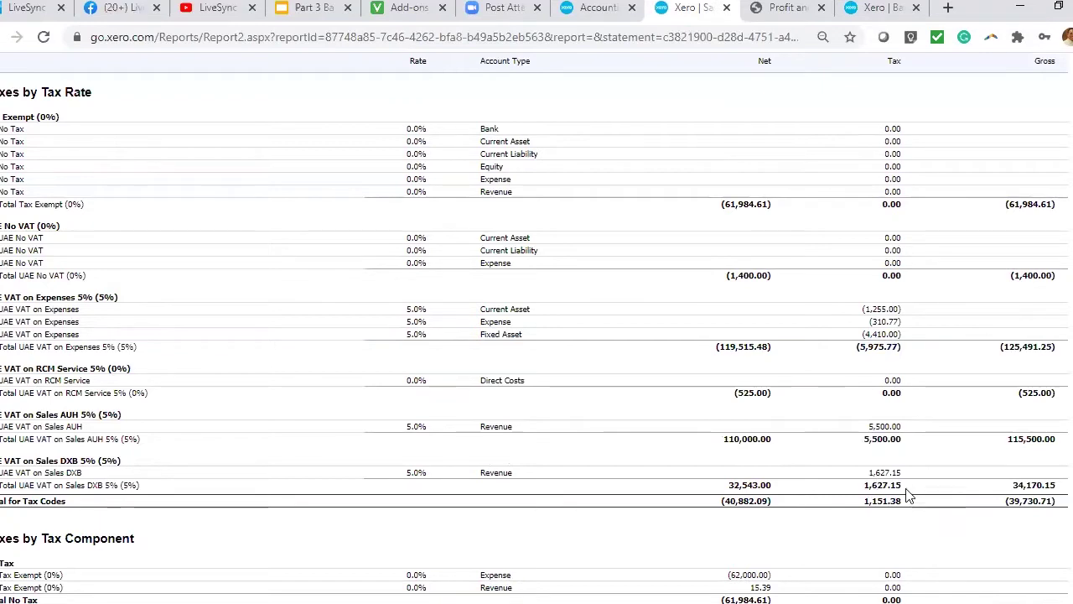
{"action": "left_click_drag", "start_coordinate": [869, 501], "coordinate": [937, 509]}
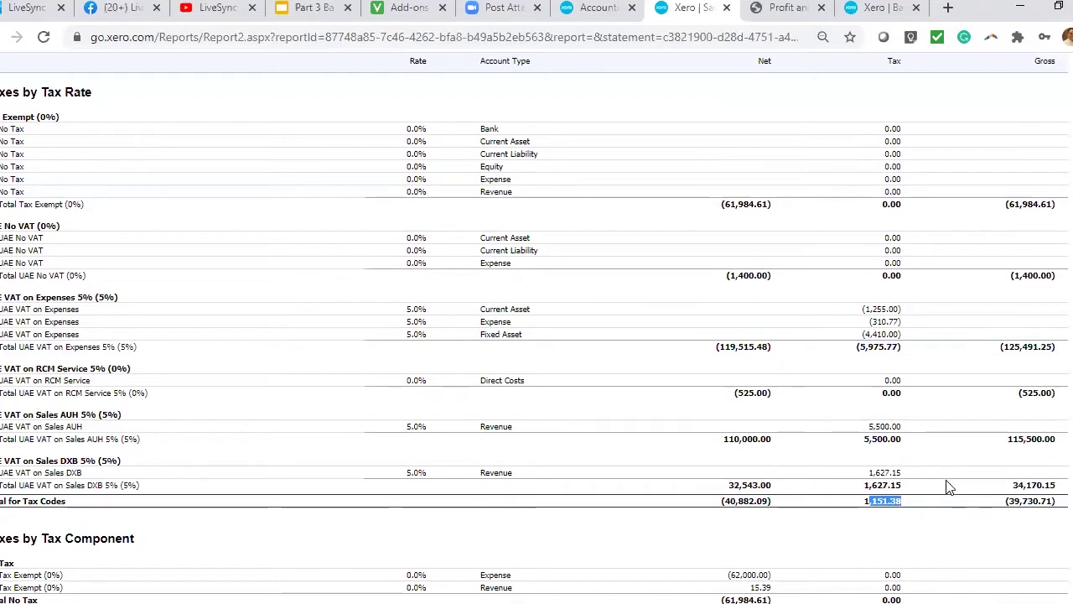
{"action": "scroll", "coordinate": [942, 491], "scroll_direction": "down", "scroll_amount": 5}
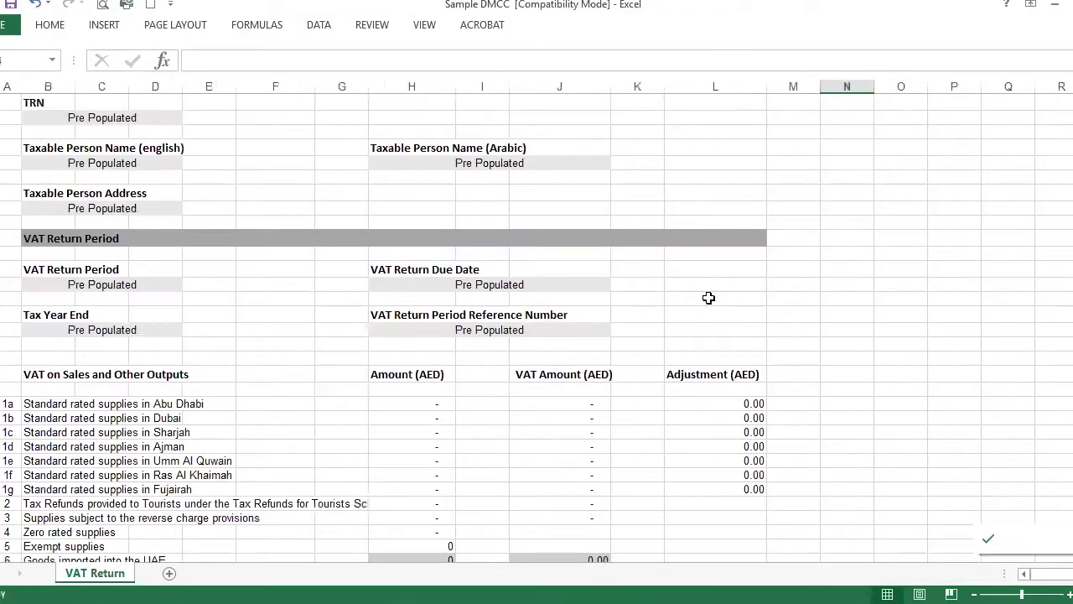
- Look over the VAT on Sales and Other Outputs section of the VAT Return sheet in the Sample DMCC workbook
{"action": "left_click", "coordinate": [708, 297]}
{"action": "scroll", "coordinate": [582, 360], "scroll_direction": "down", "scroll_amount": 6}
{"action": "scroll", "coordinate": [582, 361], "scroll_direction": "up", "scroll_amount": 4}
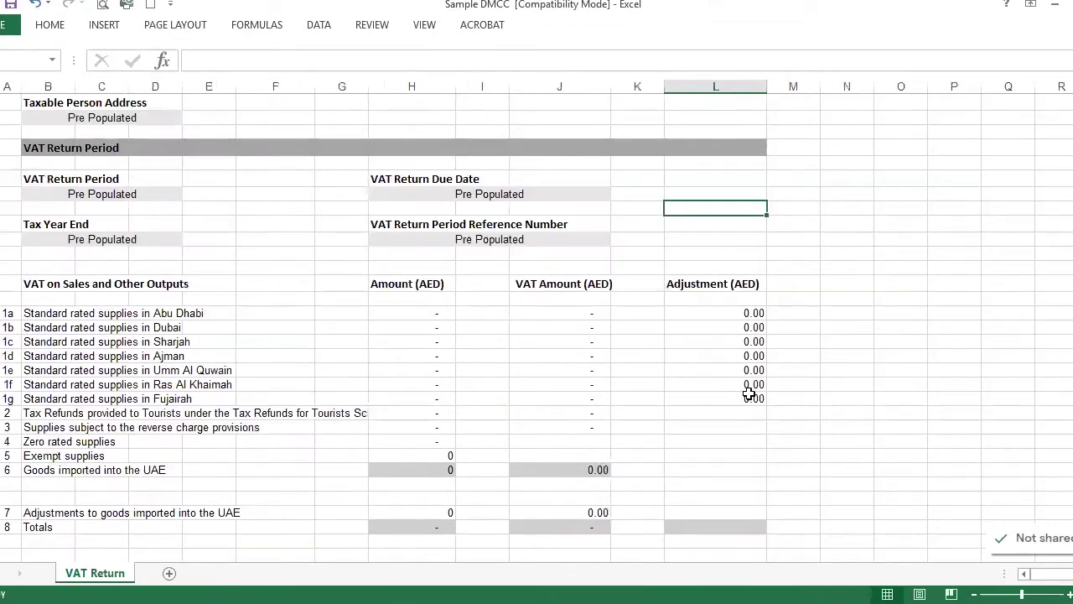
{"action": "scroll", "coordinate": [803, 397], "scroll_direction": "down", "scroll_amount": 1}
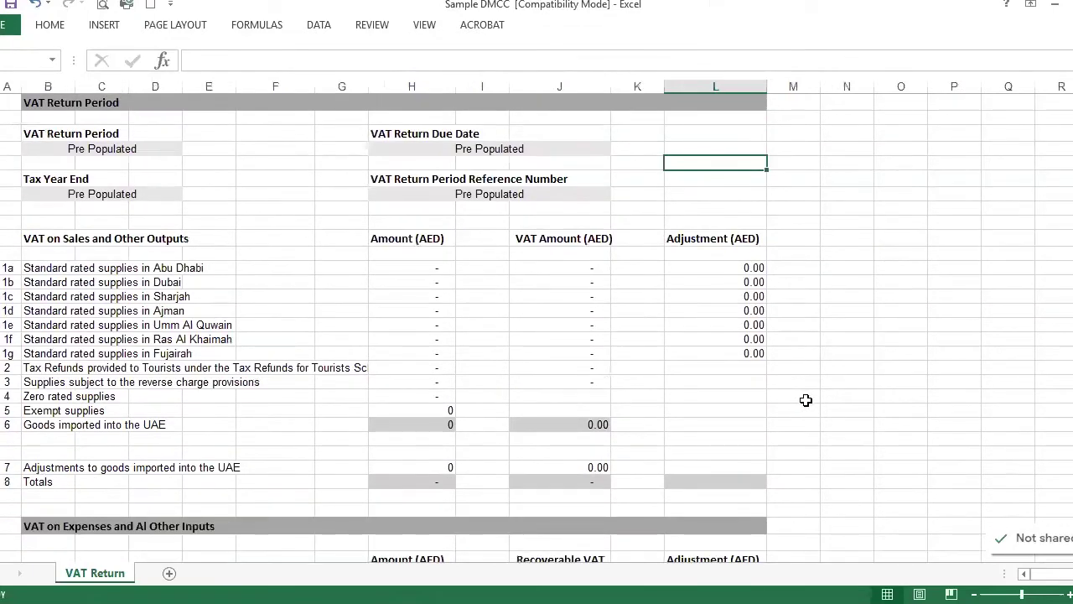
- Copy the Sales AUH tax total of 5,500.00 from Xero into the Amount for standard rated supplies in Abu Dhabi in the Excel return
{"action": "key", "text": "super+2"}
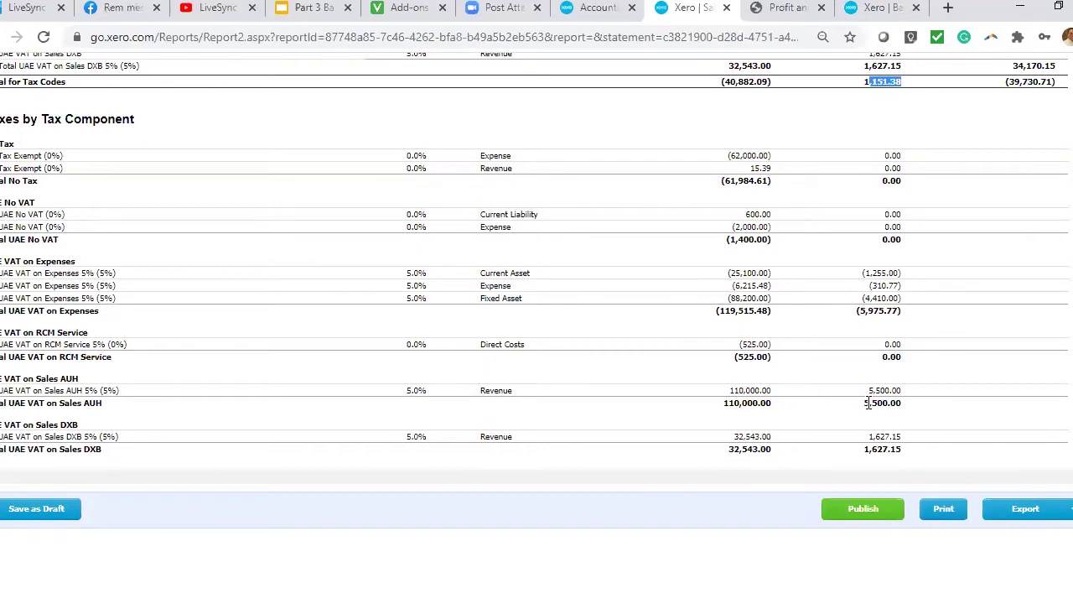
{"action": "left_click", "coordinate": [868, 404]}
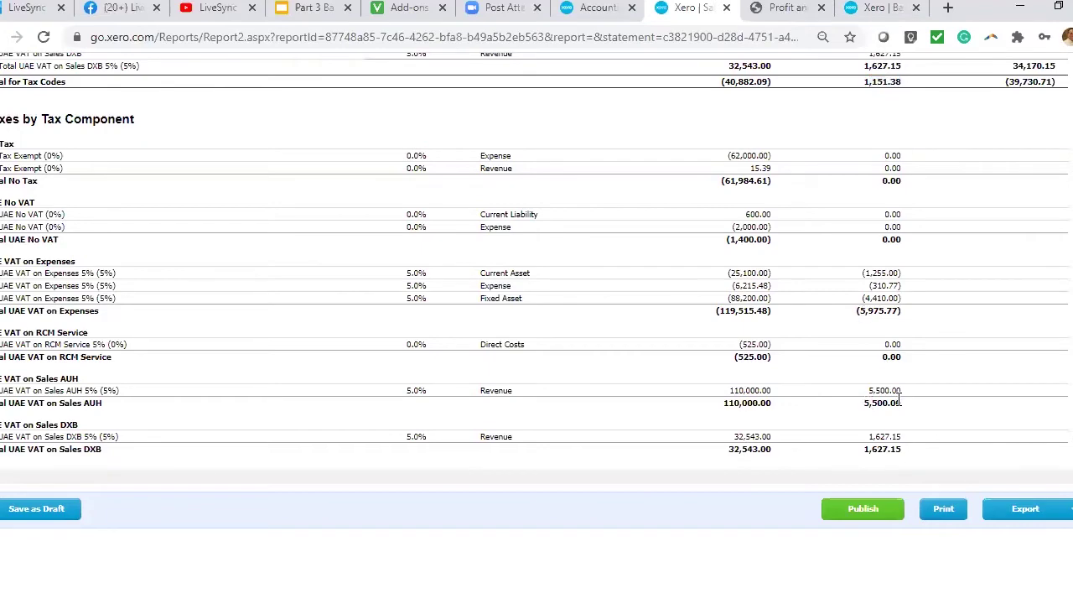
{"action": "double_click", "coordinate": [889, 403]}
{"action": "key", "text": "ctrl+c"}
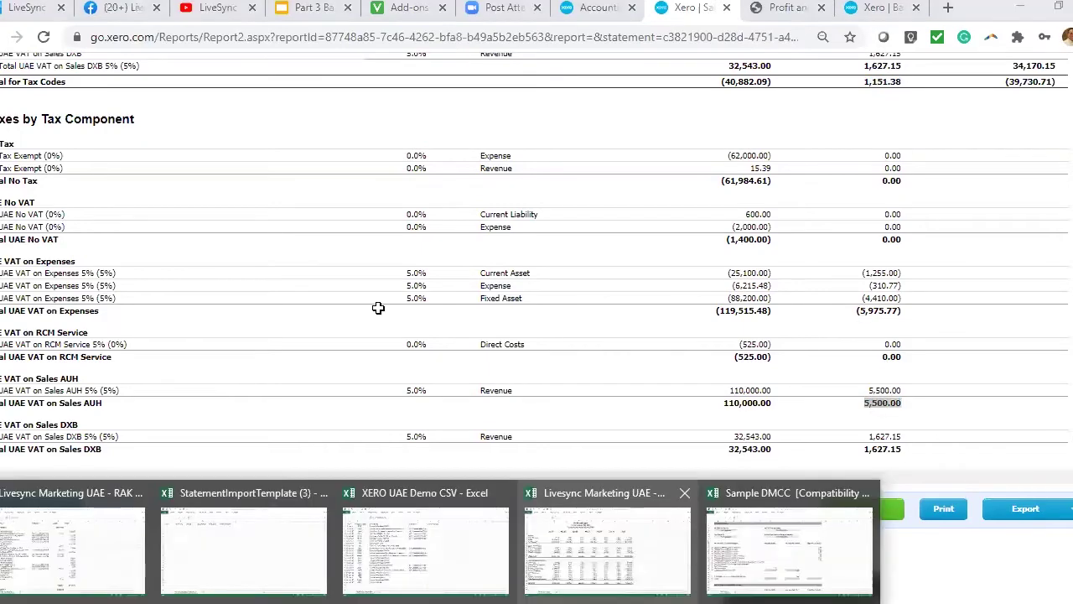
{"action": "left_click", "coordinate": [789, 545]}
{"action": "left_click", "coordinate": [388, 269]}
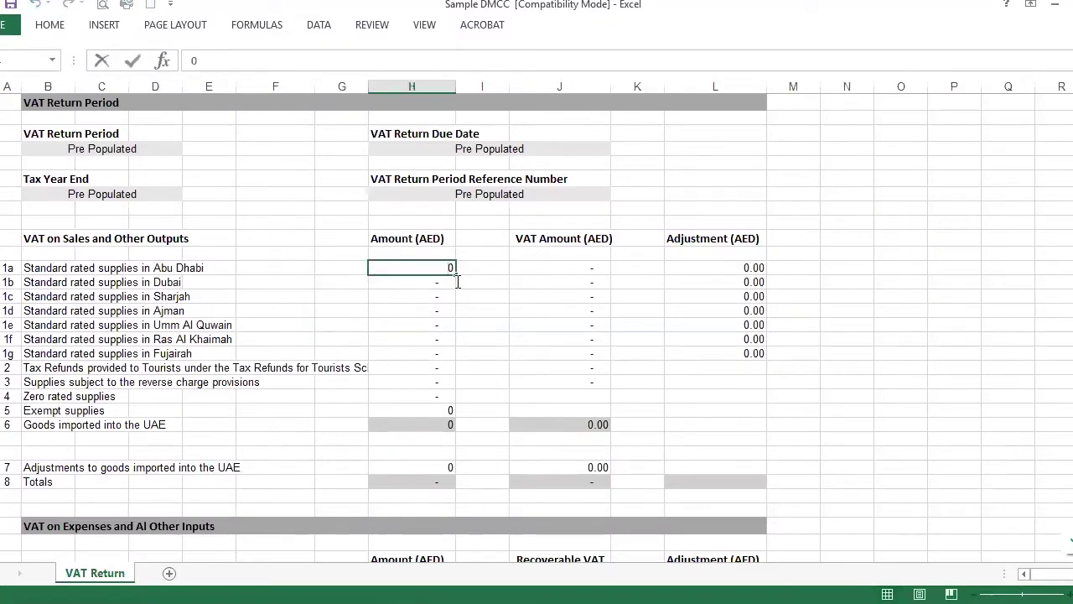
{"action": "key", "text": "ctrl+v"}
{"action": "left_click", "coordinate": [901, 339]}
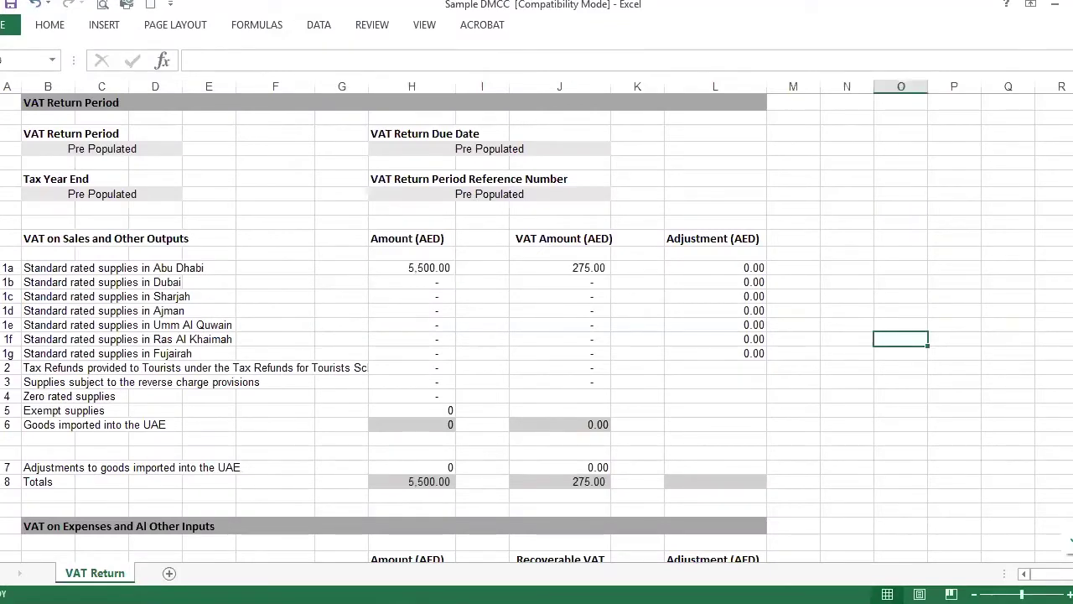
- Replace the Abu Dhabi supplies Amount in the Excel return with the Sales AUH net total of 110,000.00 from Xero, and check its VAT formula
{"action": "key", "text": "alt+Tab"}
{"action": "scroll", "coordinate": [929, 321], "scroll_direction": "up", "scroll_amount": 1}
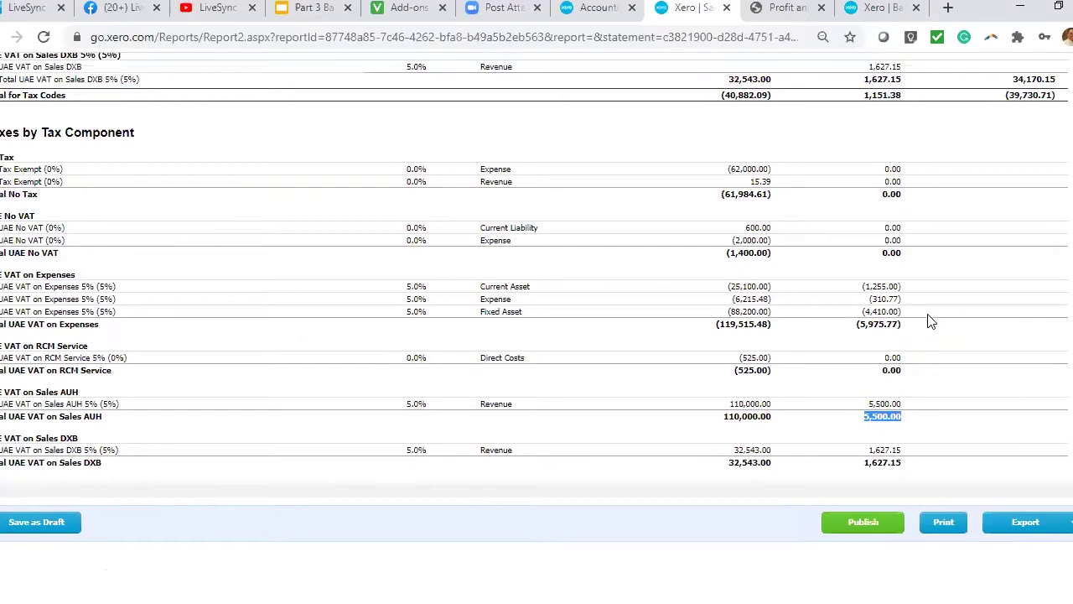
{"action": "scroll", "coordinate": [887, 358], "scroll_direction": "up", "scroll_amount": 4}
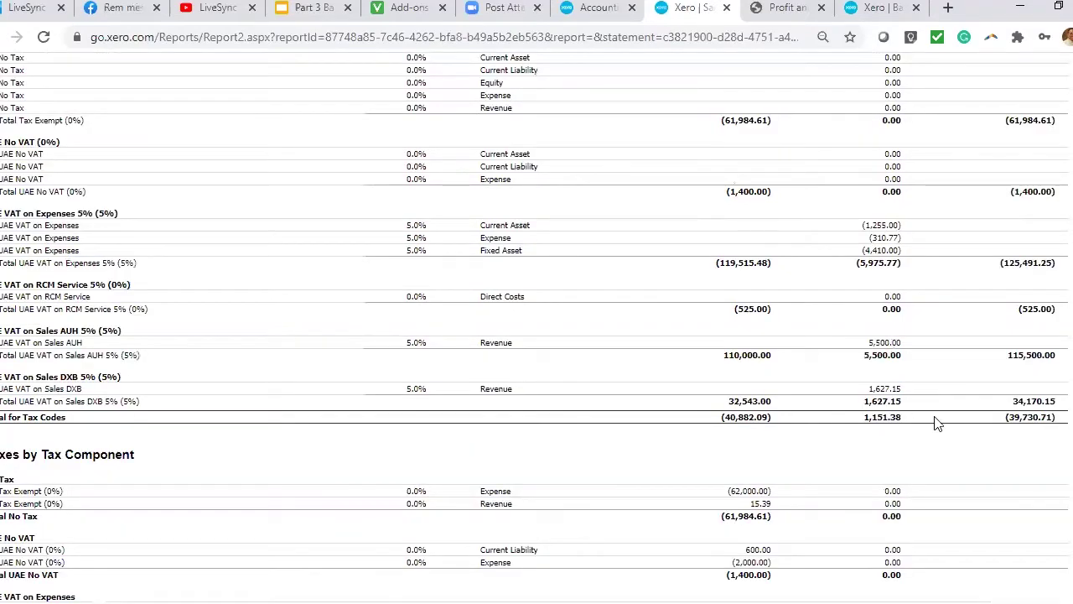
{"action": "scroll", "coordinate": [776, 416], "scroll_direction": "down", "scroll_amount": 4}
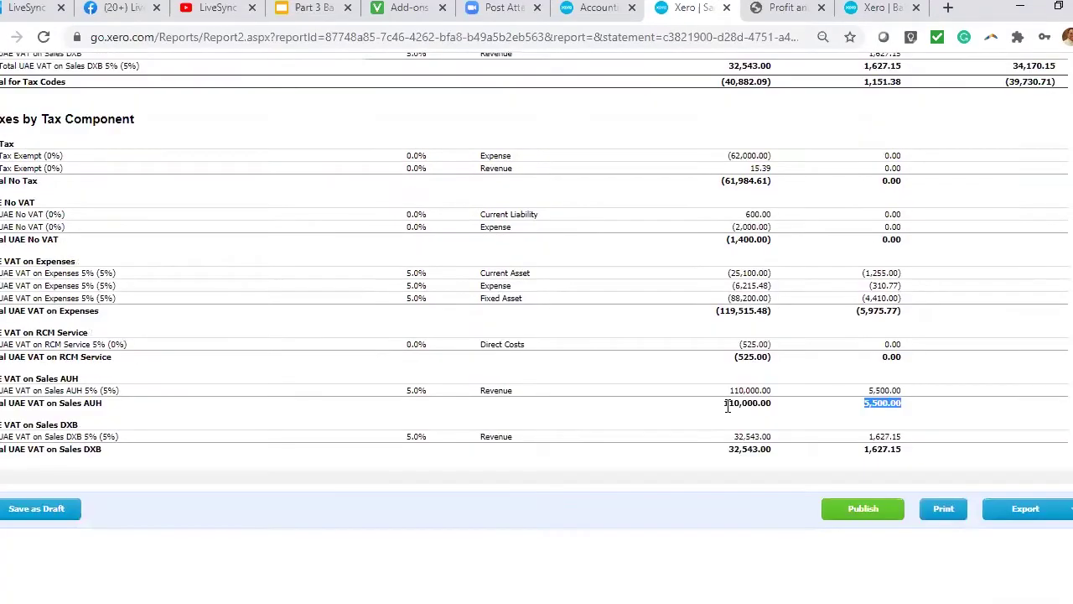
{"action": "double_click", "coordinate": [770, 404]}
{"action": "key", "text": "ctrl+c"}
{"action": "key", "text": "alt+Tab"}
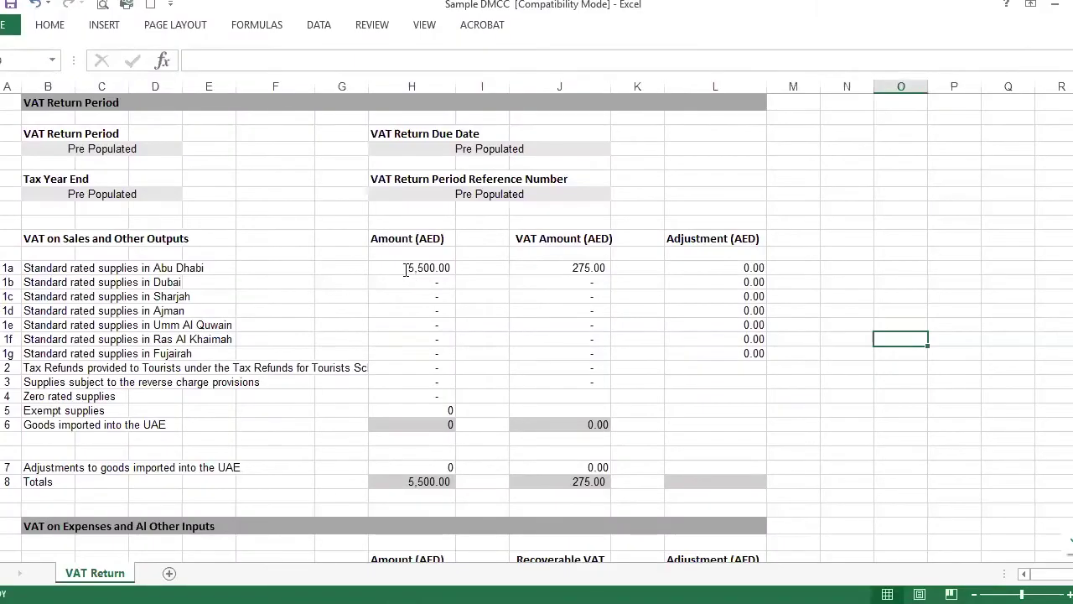
{"action": "double_click", "coordinate": [419, 268]}
{"action": "key", "text": "shift+End"}
{"action": "key", "text": "ctrl+v"}
{"action": "left_click", "coordinate": [918, 339]}
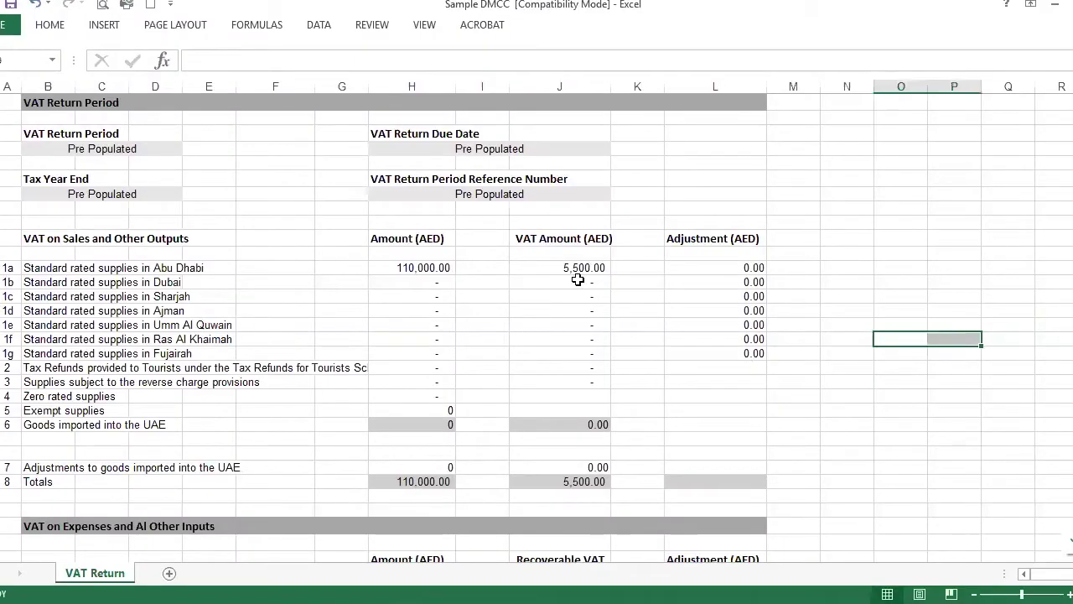
{"action": "left_click", "coordinate": [555, 267]}
- Copy the Sales DXB net amount of 32,543.00 from Xero into the Amount for standard rated supplies in Dubai in the Excel return
{"action": "key", "text": "alt+Tab"}
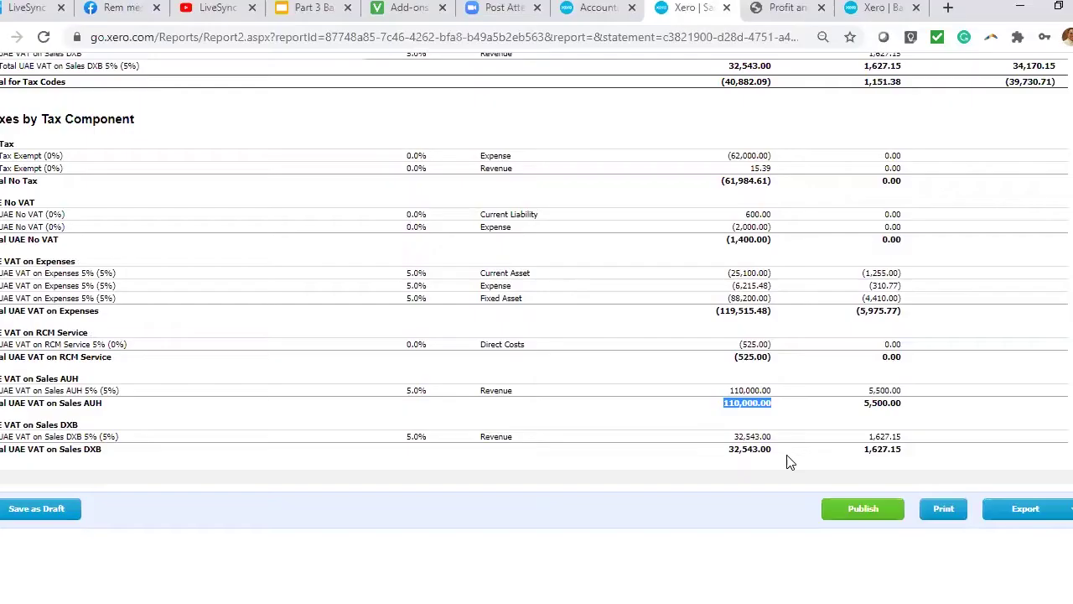
{"action": "left_click_drag", "start_coordinate": [736, 437], "coordinate": [772, 449]}
{"action": "key", "text": "ctrl+c"}
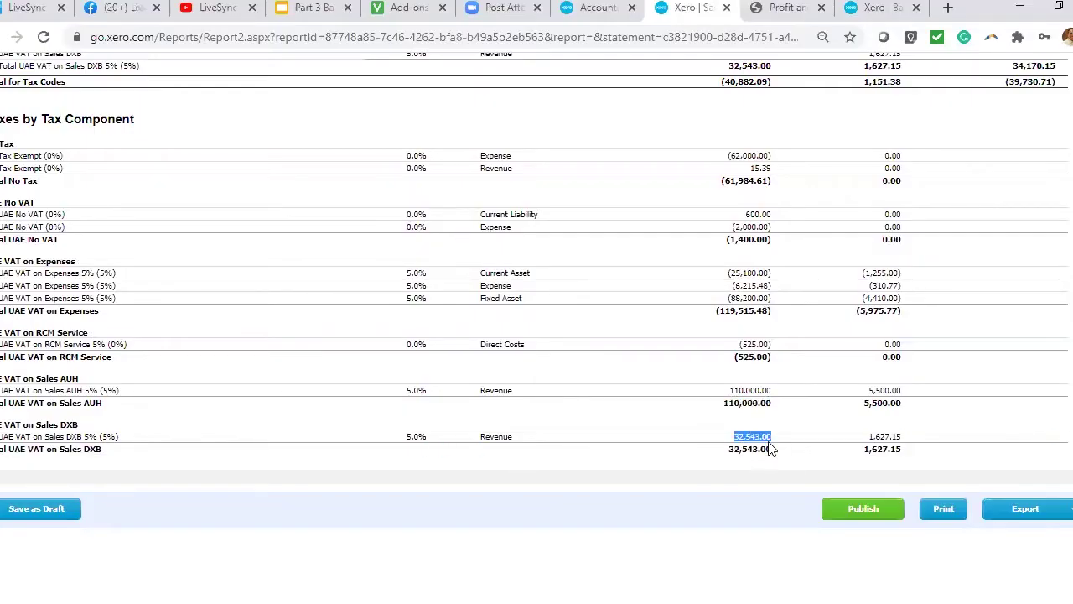
{"action": "key", "text": "alt+Tab"}
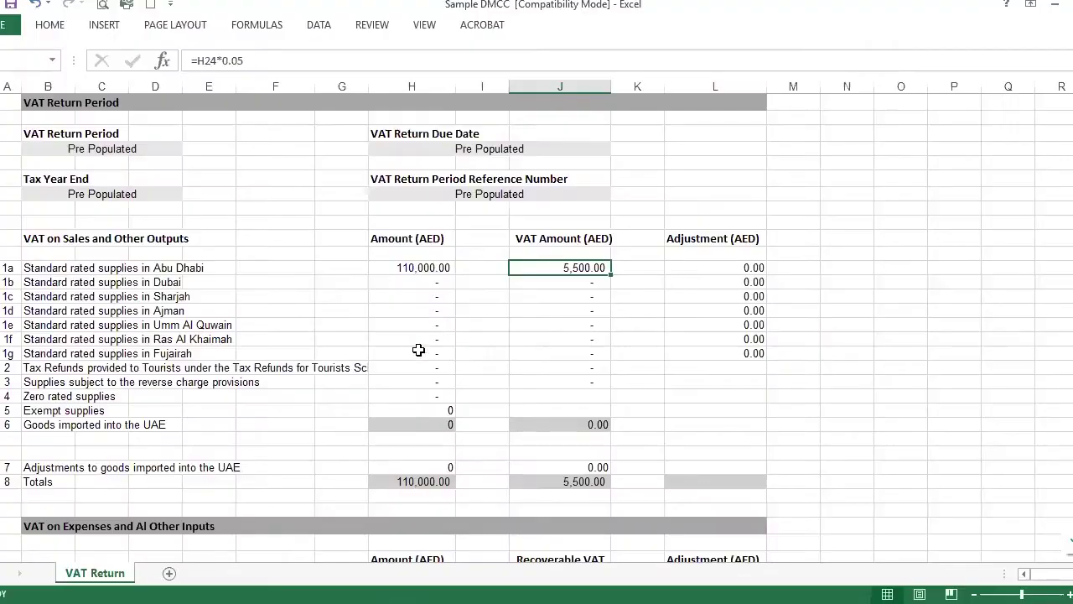
{"action": "double_click", "coordinate": [421, 282]}
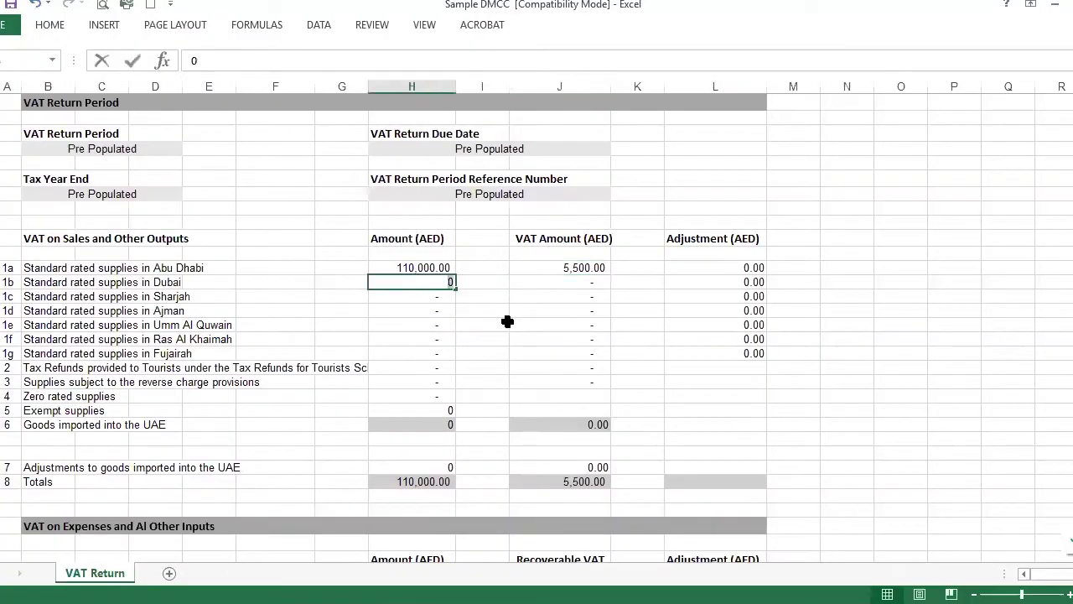
{"action": "key", "text": "ctrl+v"}
{"action": "left_click", "coordinate": [939, 309]}
- Enter the RCM Service net total of 525.00 from Xero as the sales-side reverse charge supplies Amount in the Excel return
{"action": "key", "text": "alt+Tab"}
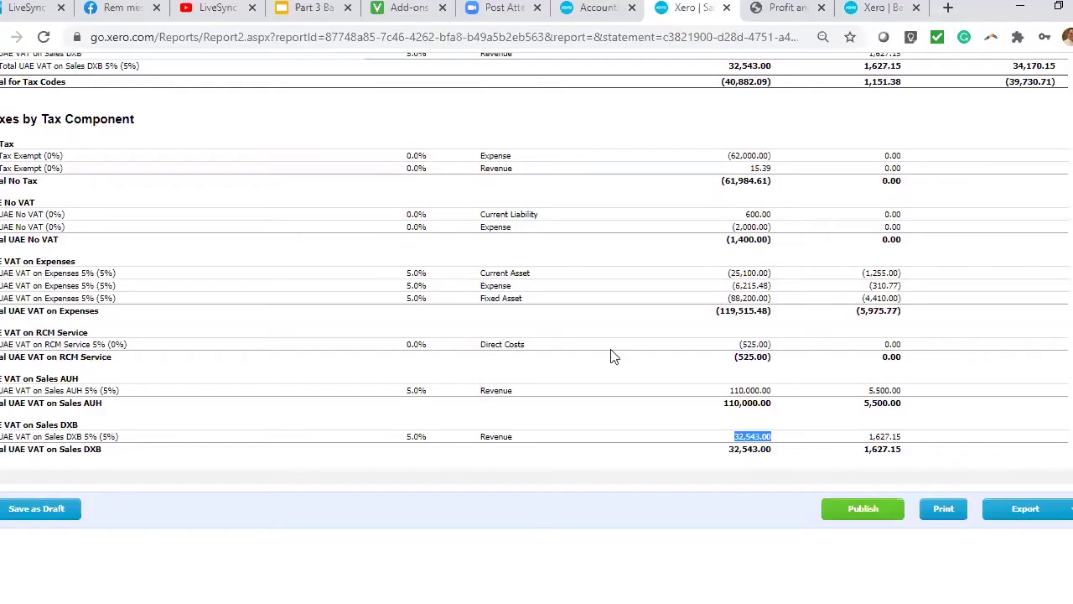
{"action": "left_click_drag", "start_coordinate": [740, 357], "coordinate": [764, 359]}
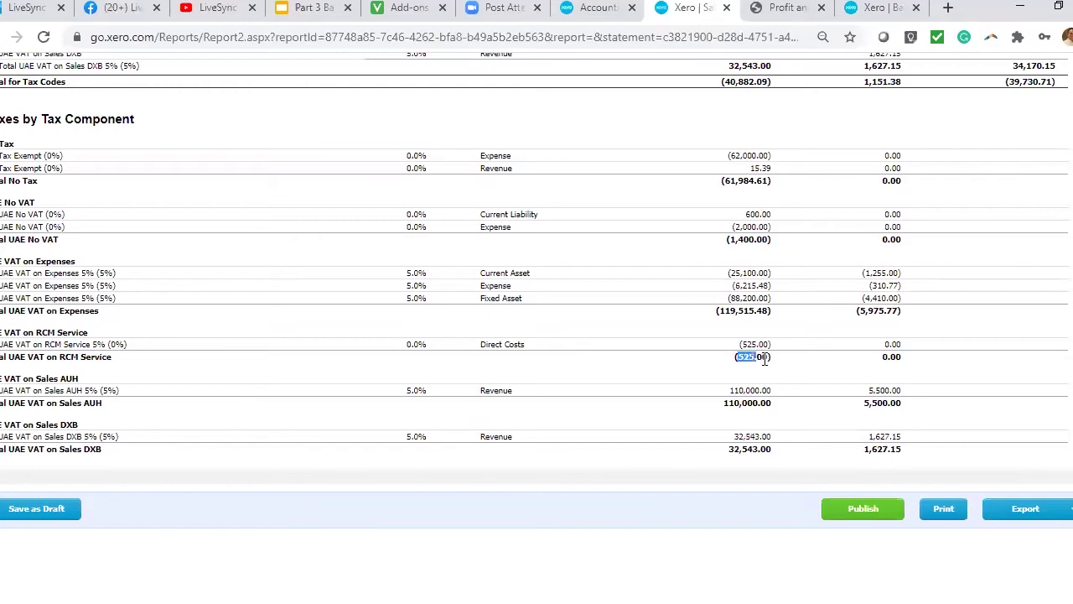
{"action": "key", "text": "alt+Tab"}
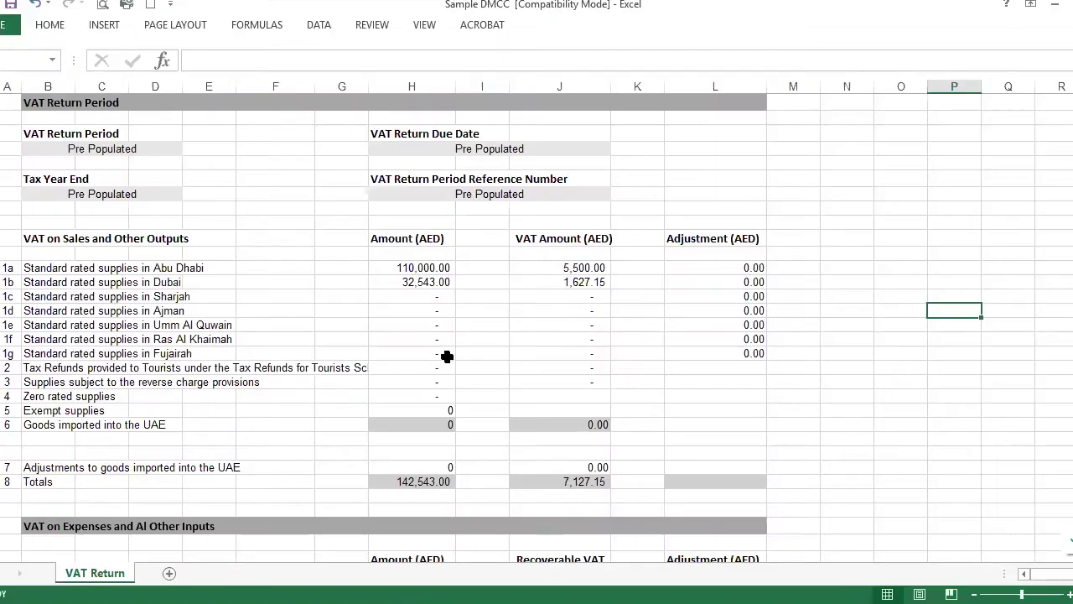
{"action": "double_click", "coordinate": [409, 382]}
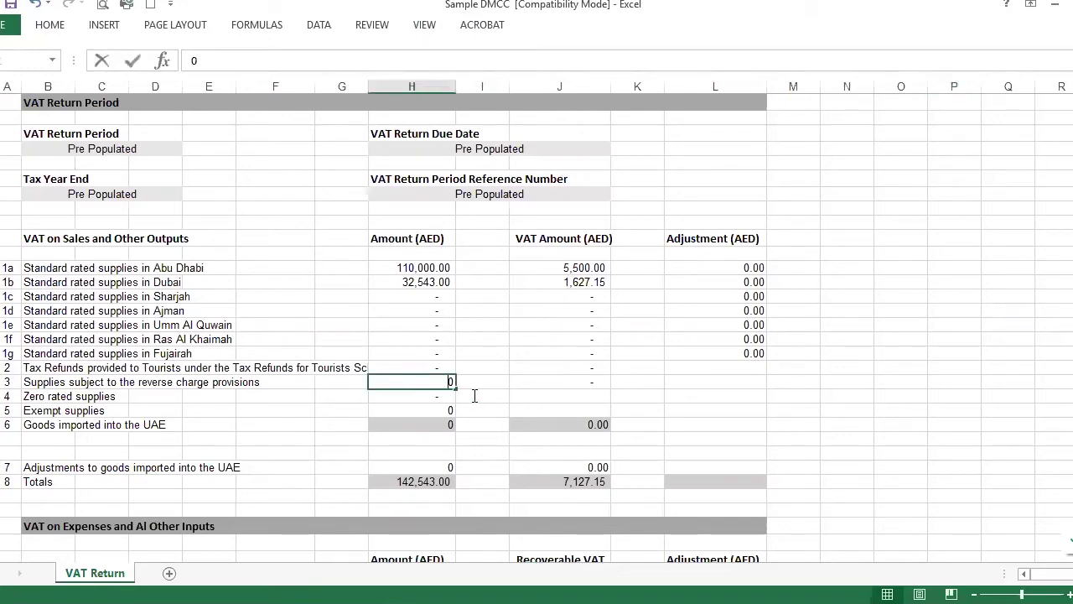
{"action": "type", "text": "525.00"}
{"action": "left_click", "coordinate": [1003, 423]}
- Link the reverse charge supplies Amount in the VAT on Expenses section to the sales-side figure with =H32
{"action": "scroll", "coordinate": [951, 422], "scroll_direction": "down", "scroll_amount": 4}
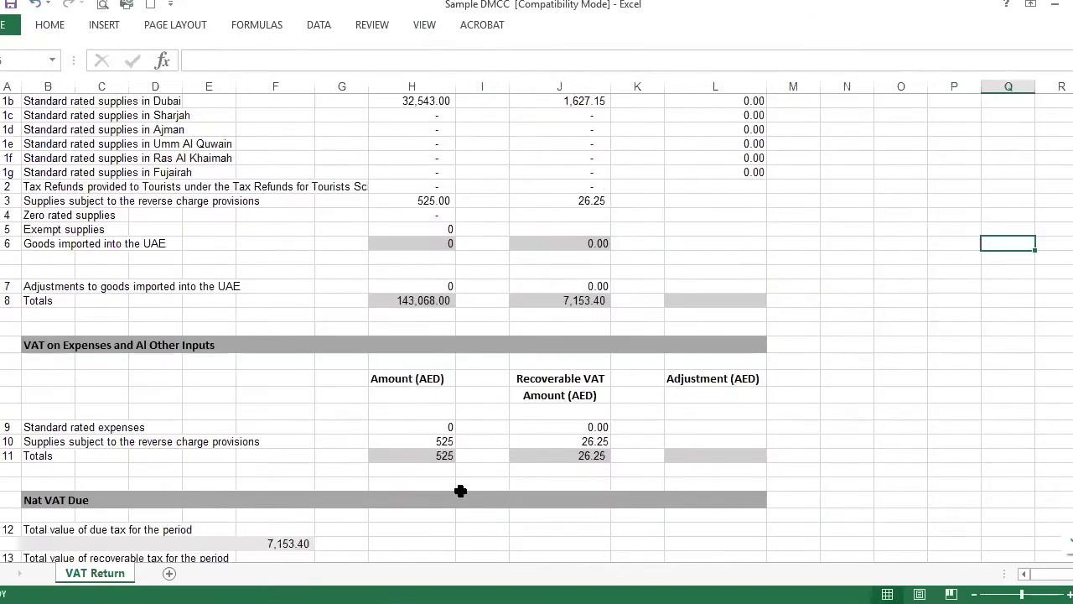
{"action": "left_click", "coordinate": [403, 442]}
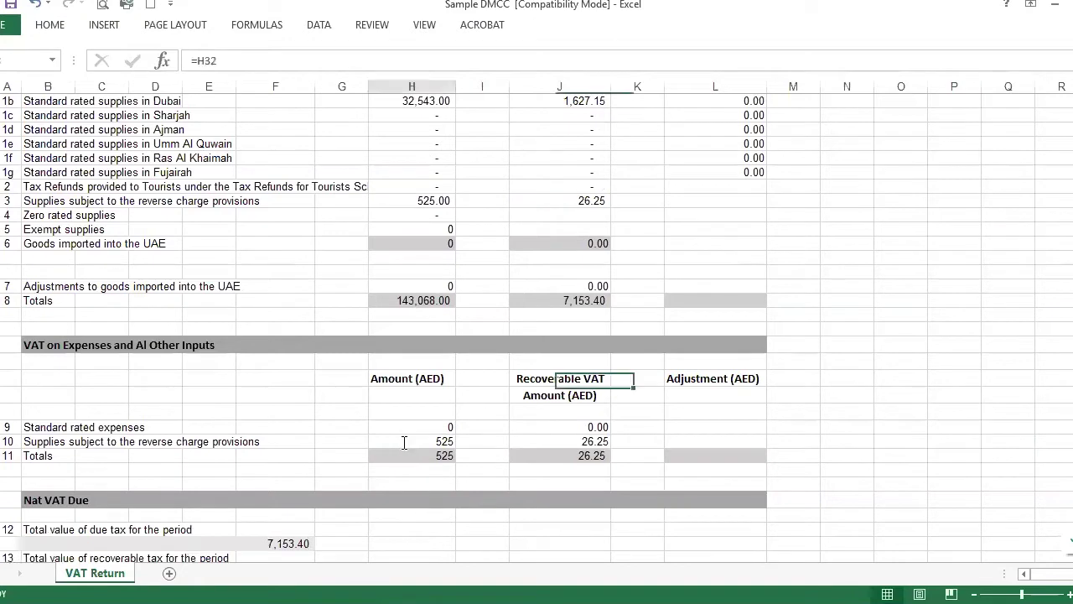
{"action": "type", "text": "=H32"}
{"action": "key", "text": "Return"}
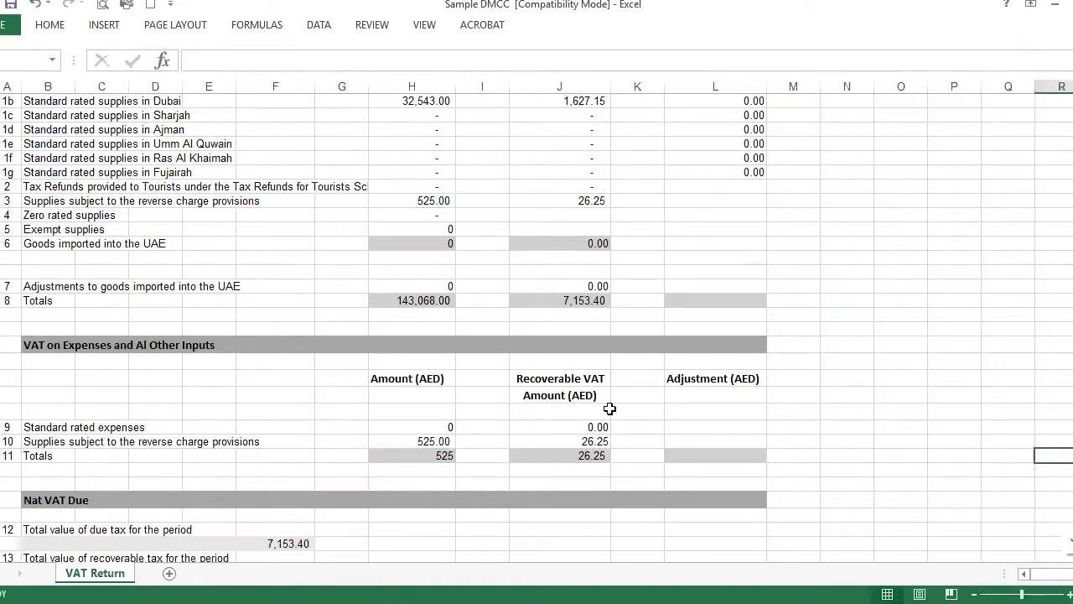
- Compare the reverse charge amount and VAT in the sales section with those in the expenses section
{"action": "left_click", "coordinate": [592, 200]}
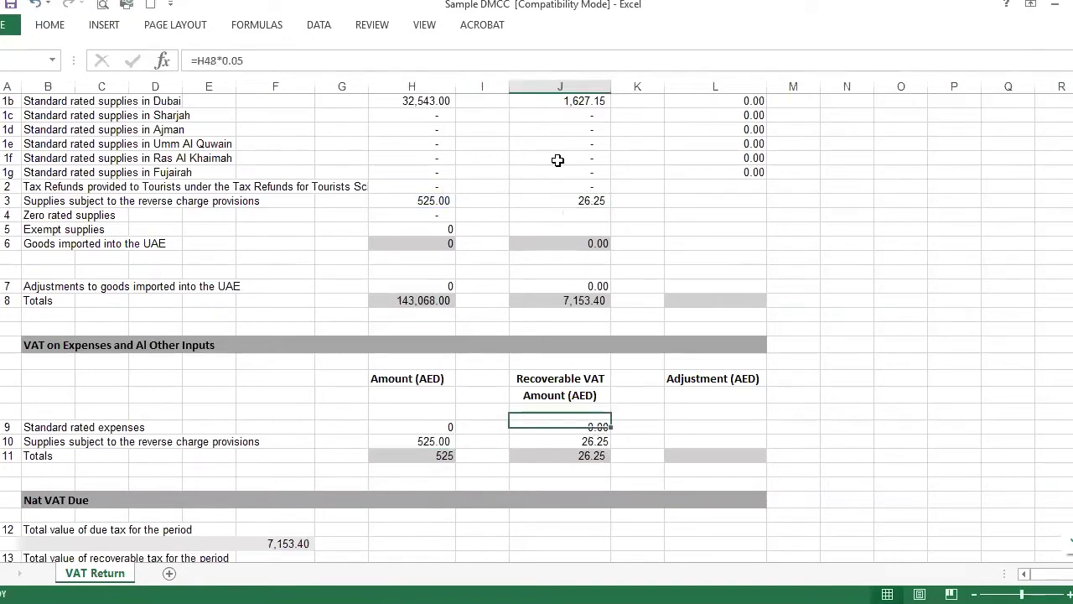
{"action": "left_click_drag", "start_coordinate": [416, 197], "coordinate": [553, 197]}
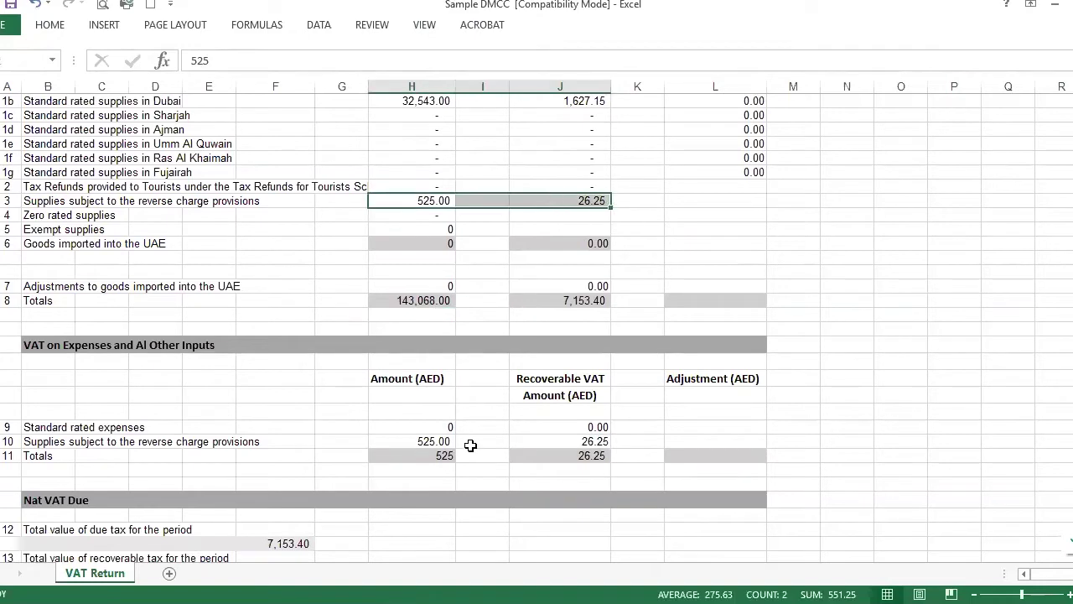
{"action": "left_click", "coordinate": [427, 441]}
{"action": "left_click_drag", "start_coordinate": [556, 456], "coordinate": [566, 444]}
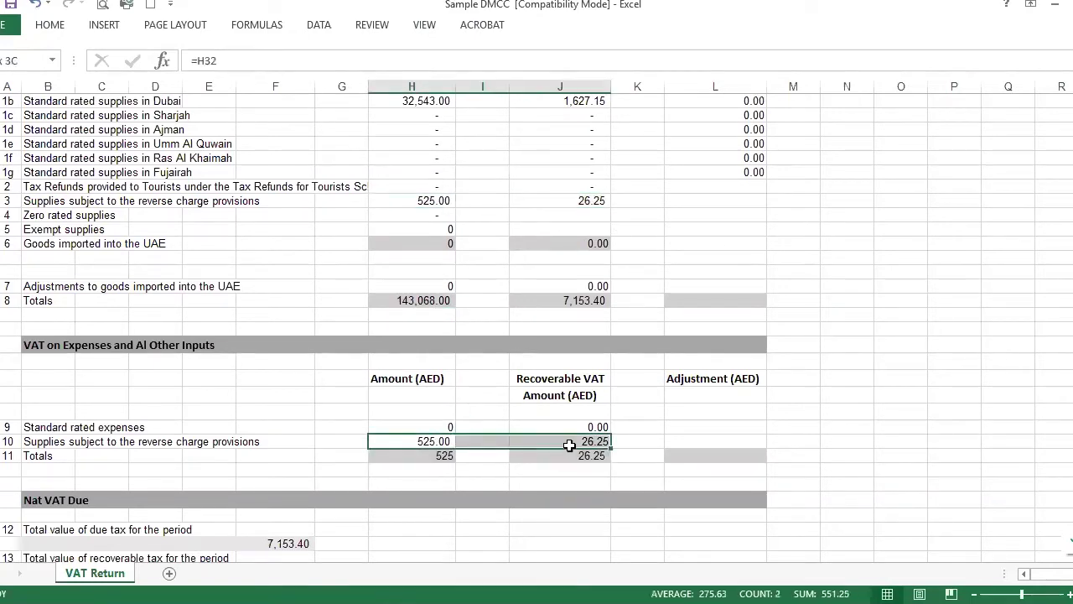
{"action": "left_click", "coordinate": [909, 394]}
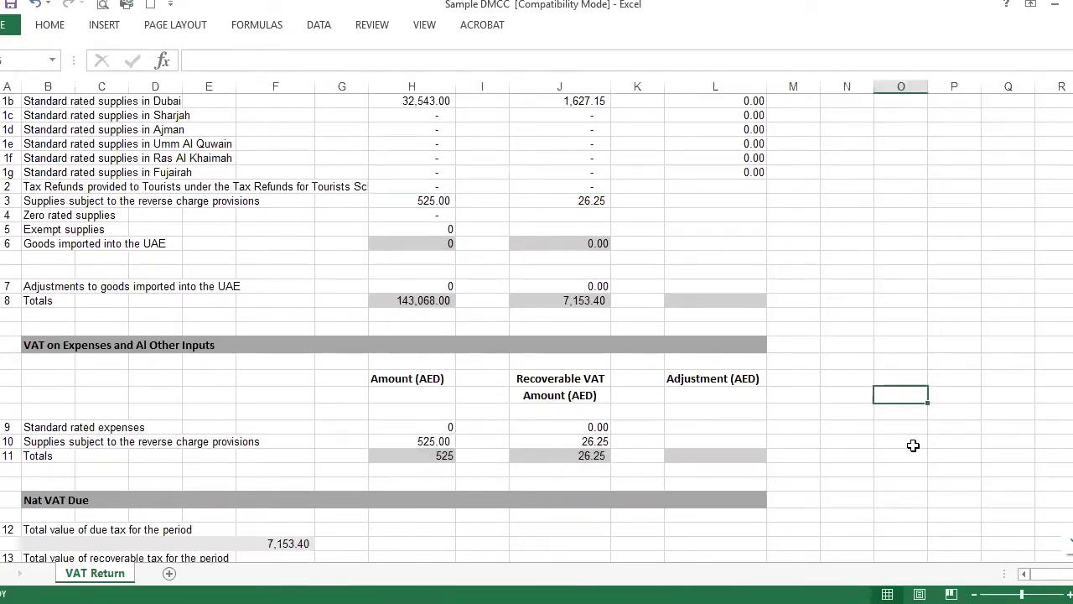
- Copy the VAT on Expenses net total of 119,515.48 from Xero and return to the Excel return
{"action": "key", "text": "alt+Tab"}
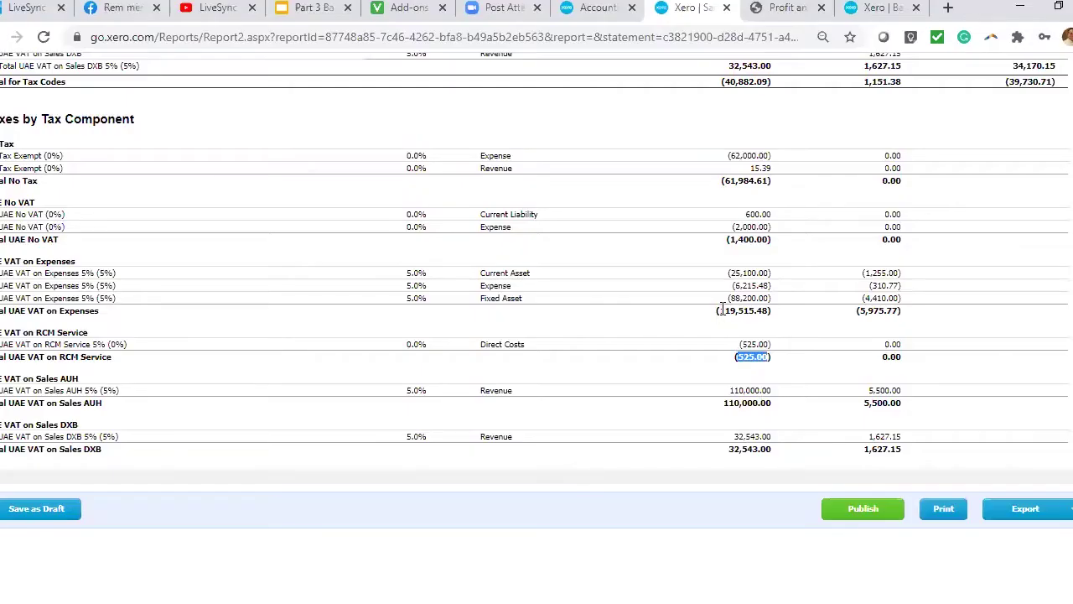
{"action": "left_click_drag", "start_coordinate": [719, 310], "coordinate": [763, 319]}
{"action": "key", "text": "ctrl+c"}
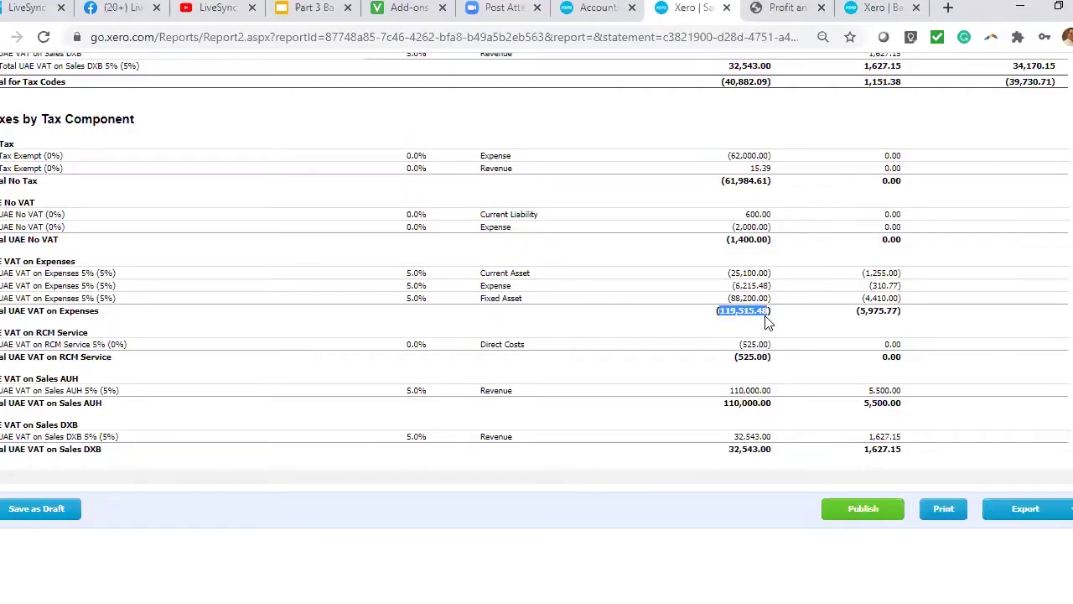
{"action": "key", "text": "alt+Tab"}
{"action": "left_click", "coordinate": [405, 430]}
{"action": "type", "text": "=H31"}
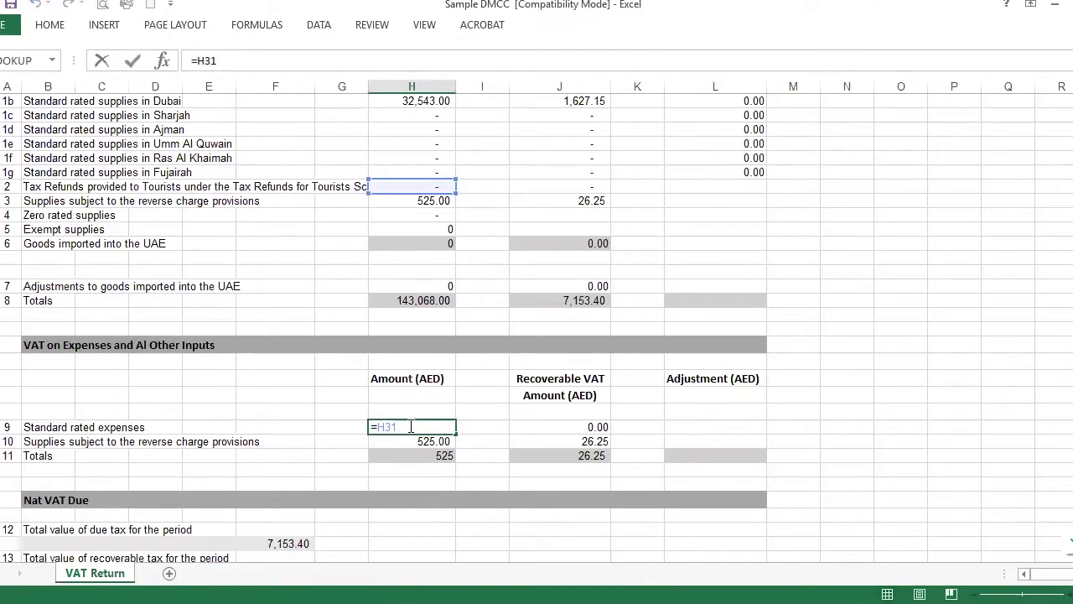
{"action": "left_click", "coordinate": [478, 498]}
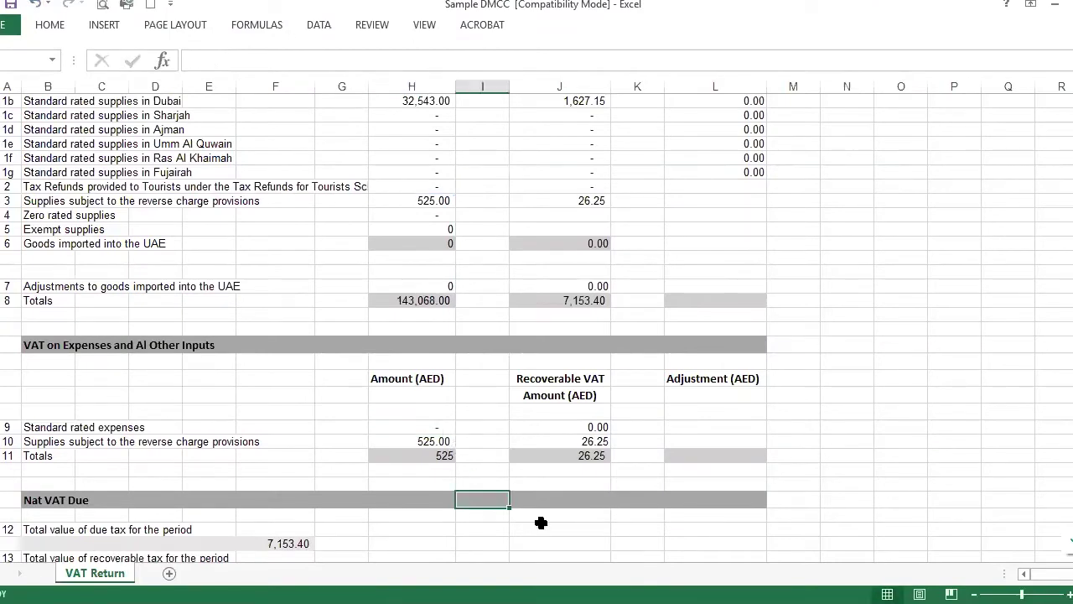
- Replace the formula in the standard rated expenses Amount with the copied 119,515.48
{"action": "left_click", "coordinate": [440, 430]}
{"action": "double_click", "coordinate": [439, 429]}
{"action": "key", "text": "shift+Home"}
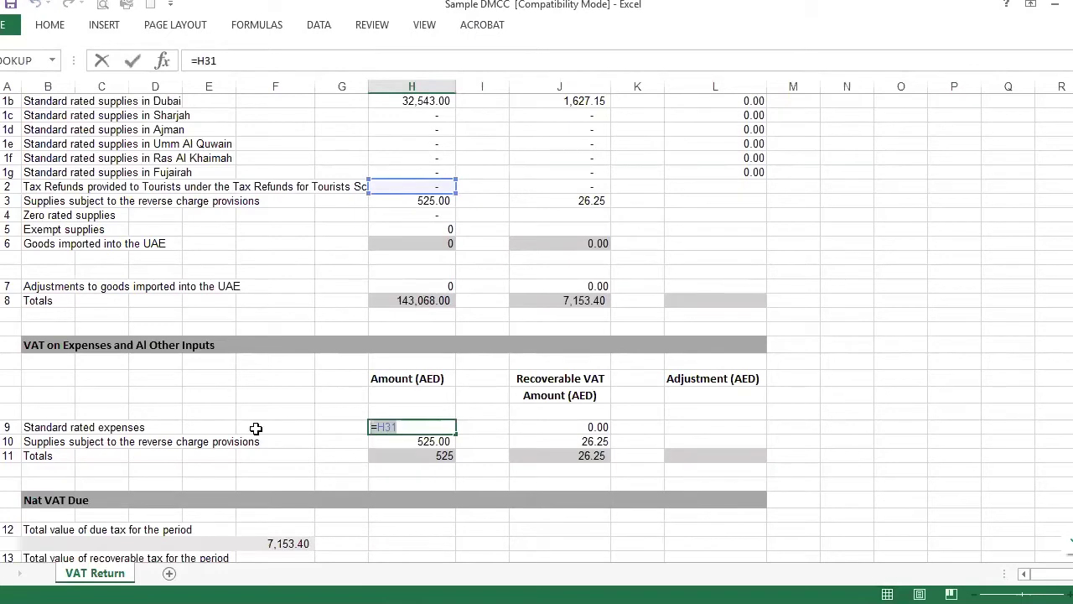
{"action": "key", "text": "ctrl+v"}
{"action": "left_click", "coordinate": [946, 411]}
- Check the payable tax for the period in the Excel return against the total tax for tax codes in Xero
{"action": "scroll", "coordinate": [376, 465], "scroll_direction": "down", "scroll_amount": 4}
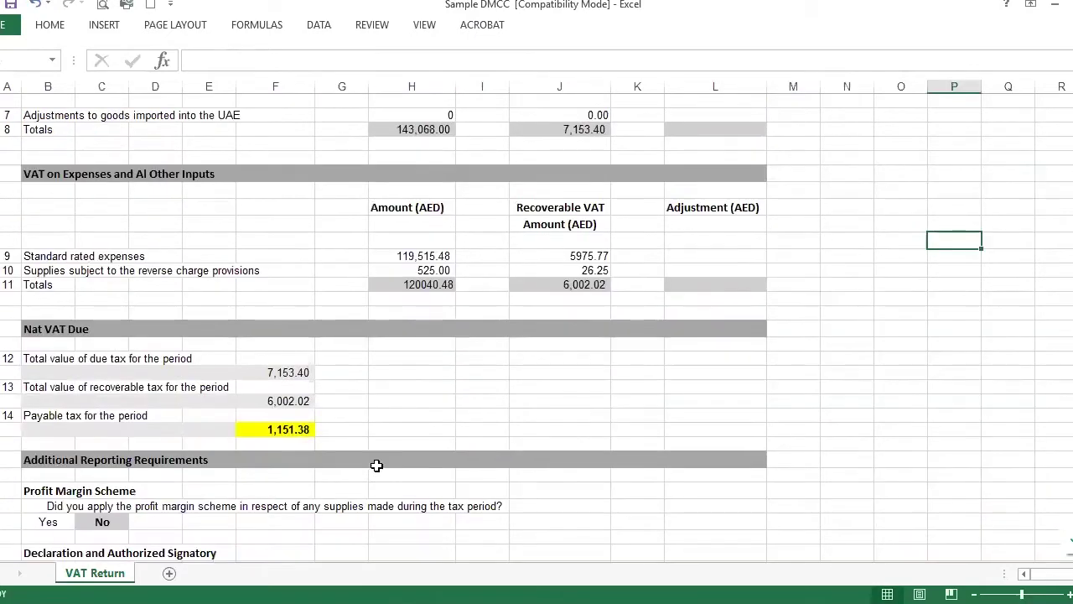
{"action": "left_click", "coordinate": [297, 430]}
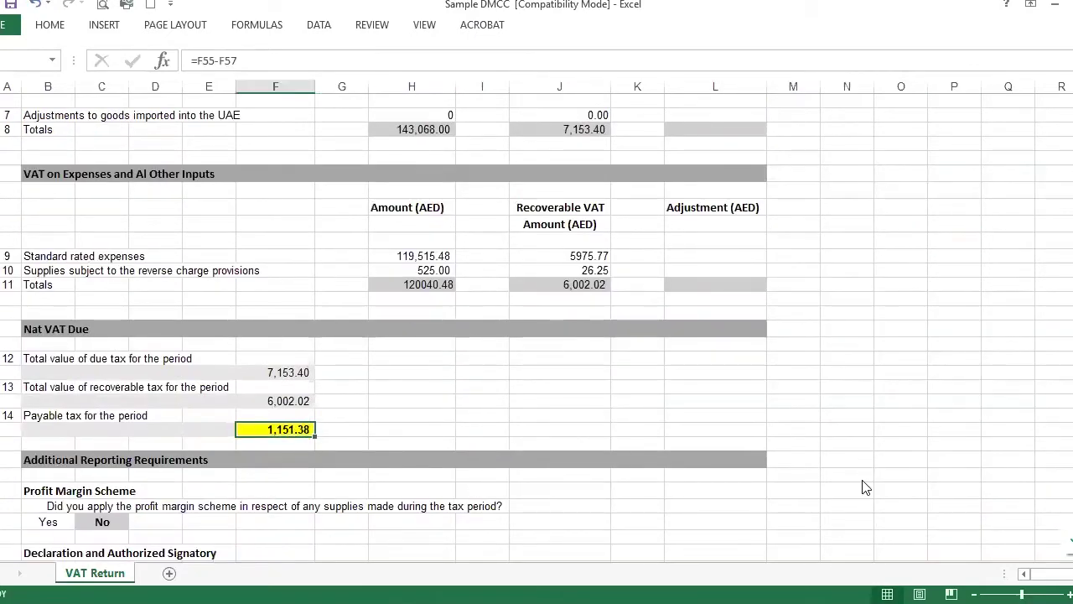
{"action": "key", "text": "alt+Tab"}
{"action": "scroll", "coordinate": [868, 335], "scroll_direction": "up", "scroll_amount": 3}
{"action": "left_click", "coordinate": [909, 342]}
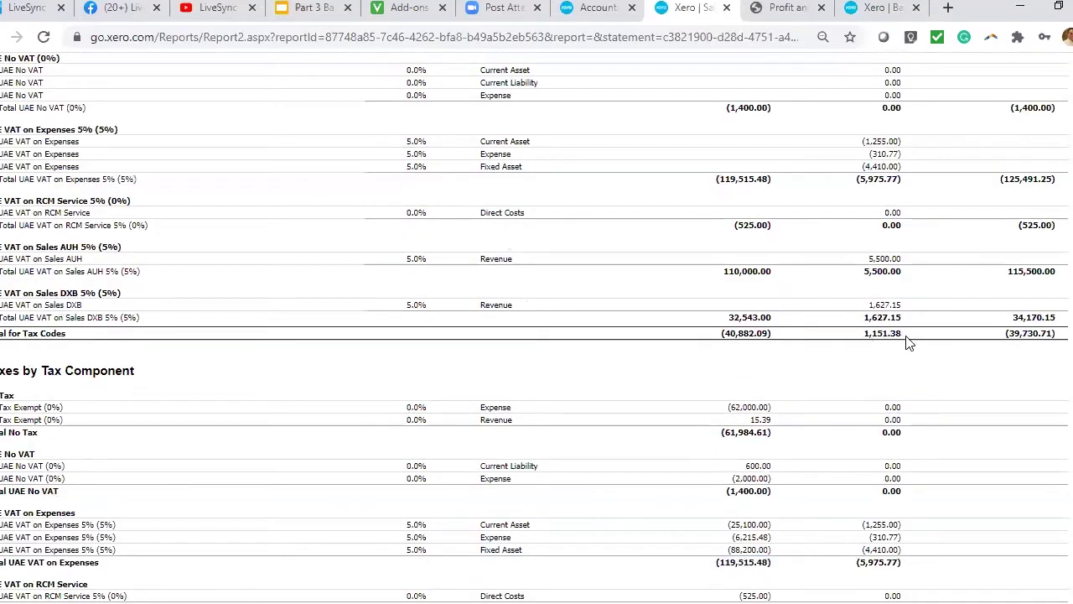
{"action": "key", "text": "alt+Tab"}
{"action": "left_click", "coordinate": [629, 466]}
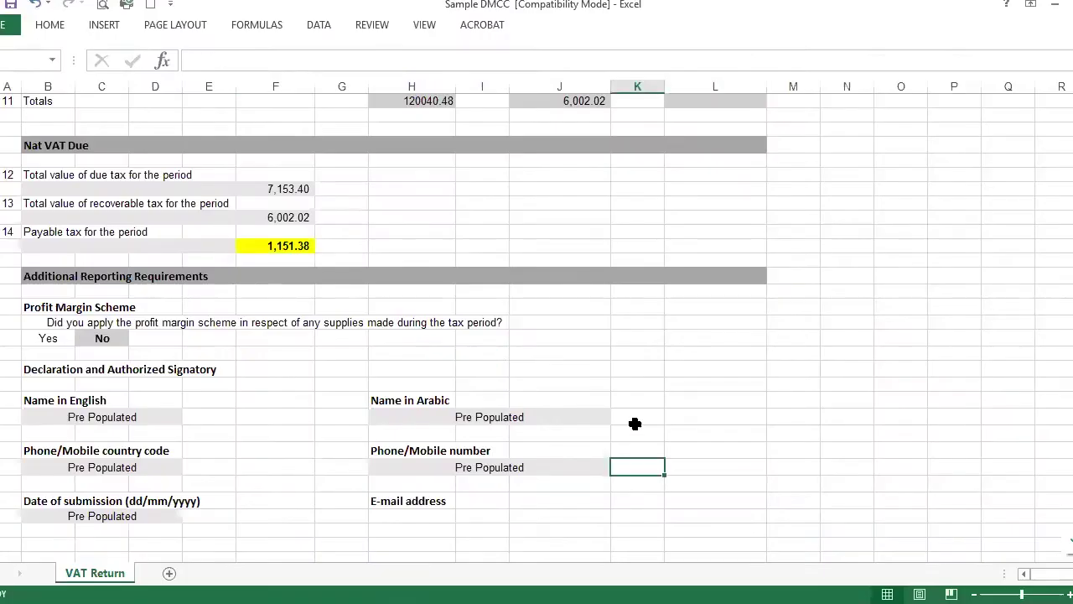
- Switch to the Livesync Marketing UAE Profit and Loss workbook and look over its June 2020 report
{"action": "scroll", "coordinate": [635, 422], "scroll_direction": "up", "scroll_amount": 10}
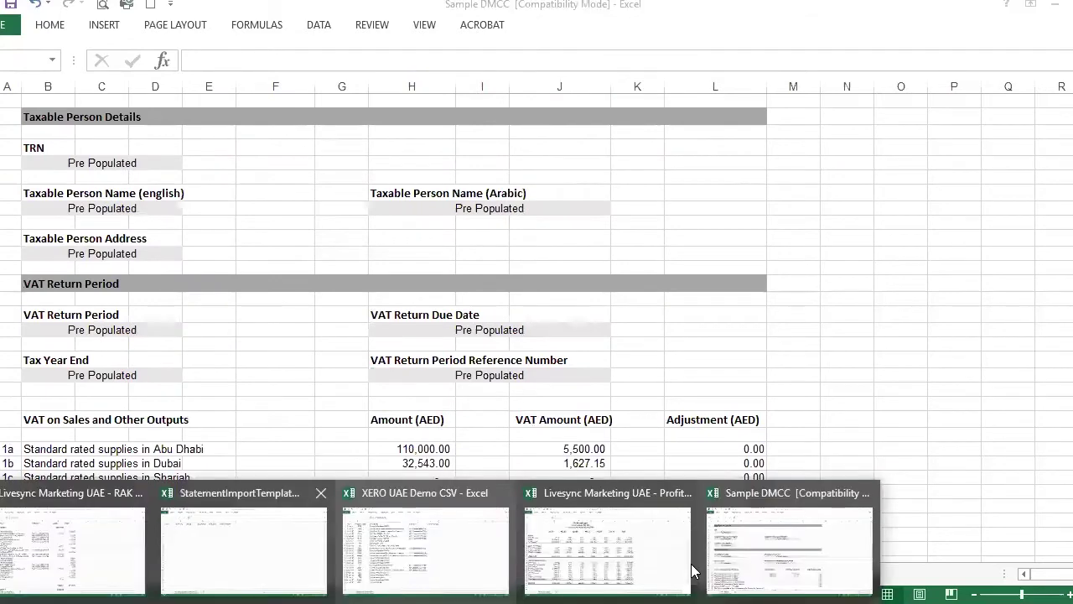
{"action": "left_click", "coordinate": [809, 566]}
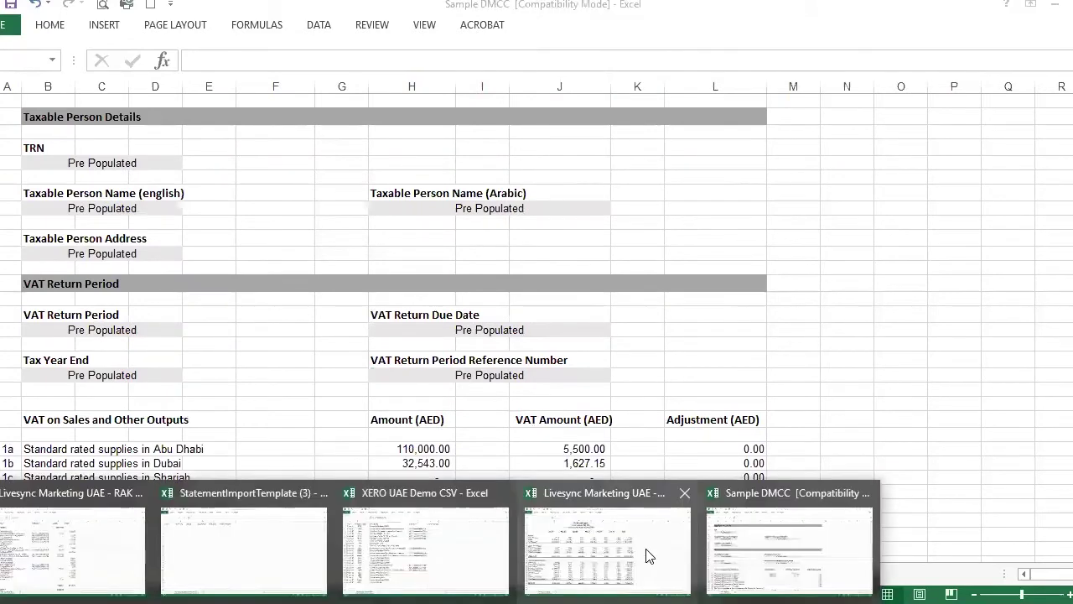
{"action": "left_click", "coordinate": [645, 555]}
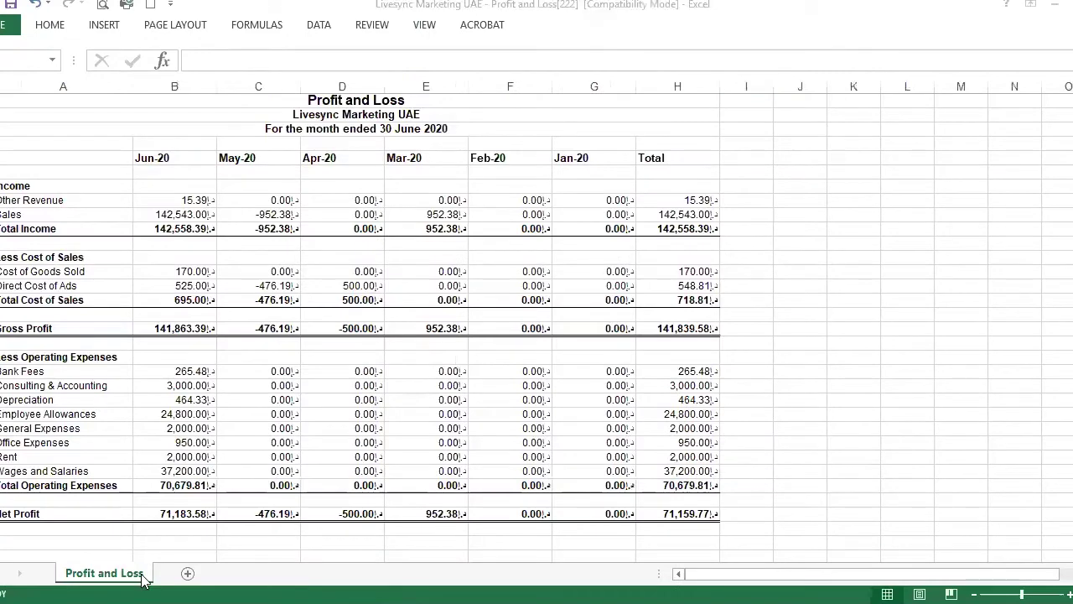
{"action": "mouse_move", "coordinate": [112, 568]}
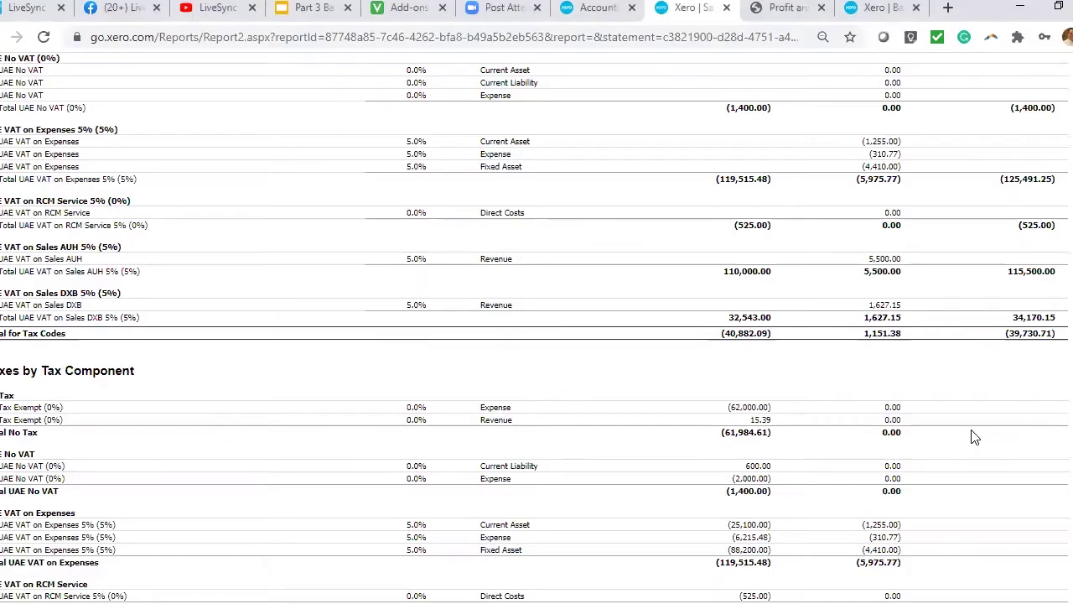
- Review the Sales Tax Summary in Xero and open the Sales Tax Audit Report for June 2020
{"action": "scroll", "coordinate": [977, 436], "scroll_direction": "up", "scroll_amount": 10}
{"action": "scroll", "coordinate": [979, 436], "scroll_direction": "down", "scroll_amount": 10}
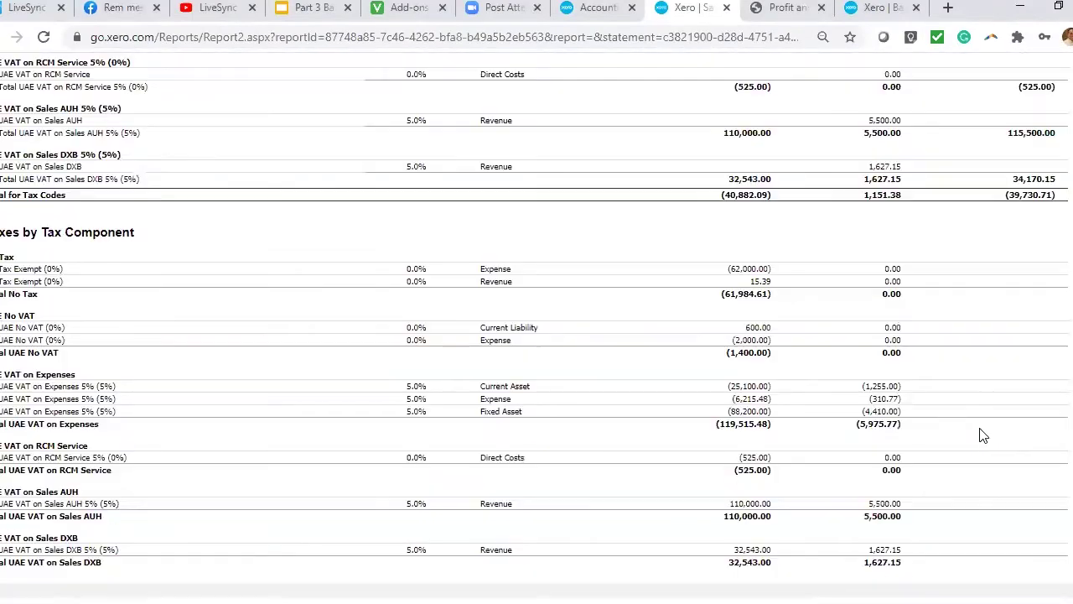
{"action": "scroll", "coordinate": [981, 436], "scroll_direction": "up", "scroll_amount": 8}
{"action": "scroll", "coordinate": [810, 391], "scroll_direction": "up", "scroll_amount": 1}
{"action": "scroll", "coordinate": [812, 391], "scroll_direction": "down", "scroll_amount": 7}
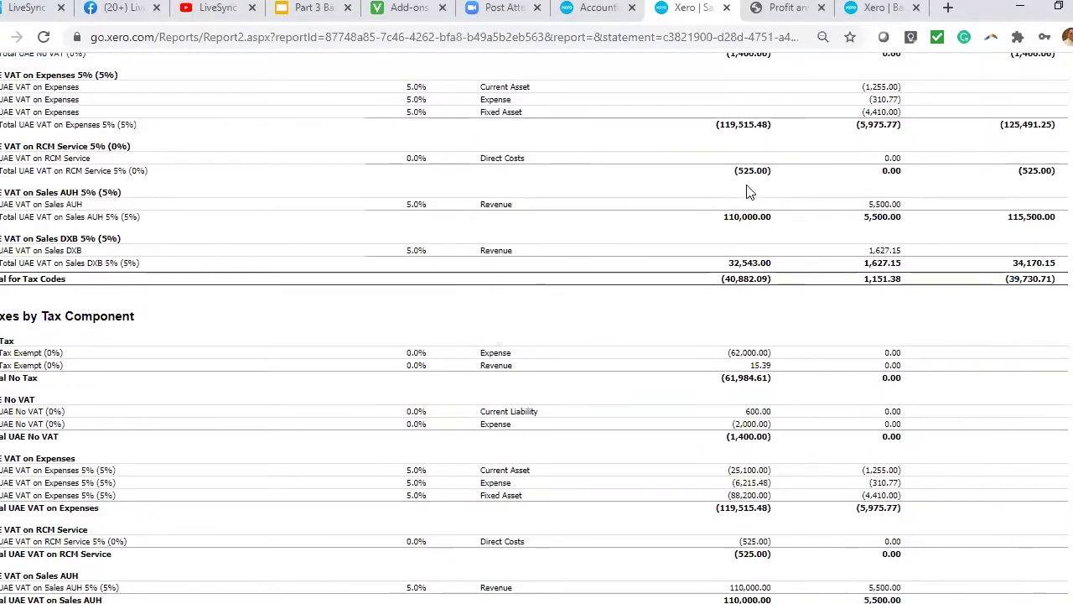
{"action": "scroll", "coordinate": [810, 336], "scroll_direction": "up", "scroll_amount": 5}
{"action": "scroll", "coordinate": [168, 197], "scroll_direction": "up", "scroll_amount": 3}
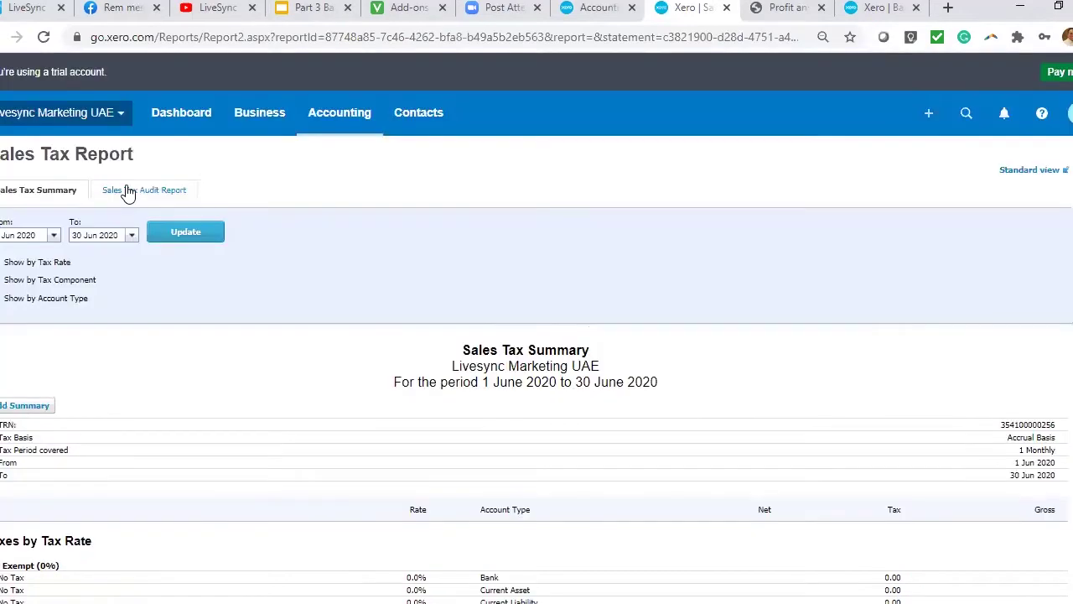
{"action": "left_click", "coordinate": [139, 196]}
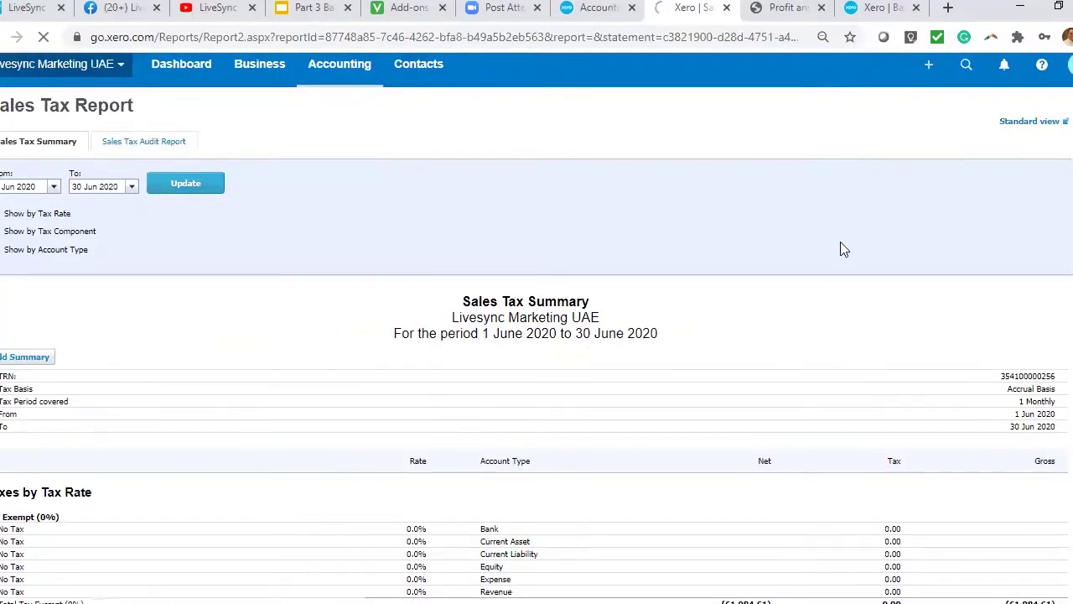
- Export the June 2020 sales tax report from Xero to Excel and open the downloaded workbook
{"action": "scroll", "coordinate": [840, 243], "scroll_direction": "down", "scroll_amount": 10}
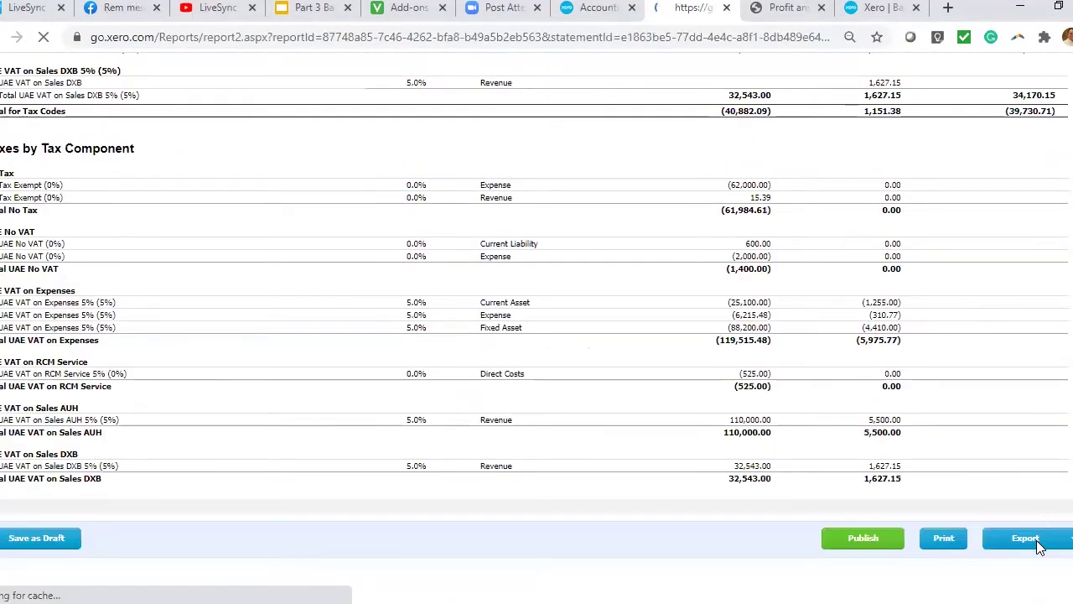
{"action": "scroll", "coordinate": [1025, 533], "scroll_direction": "down", "scroll_amount": 15}
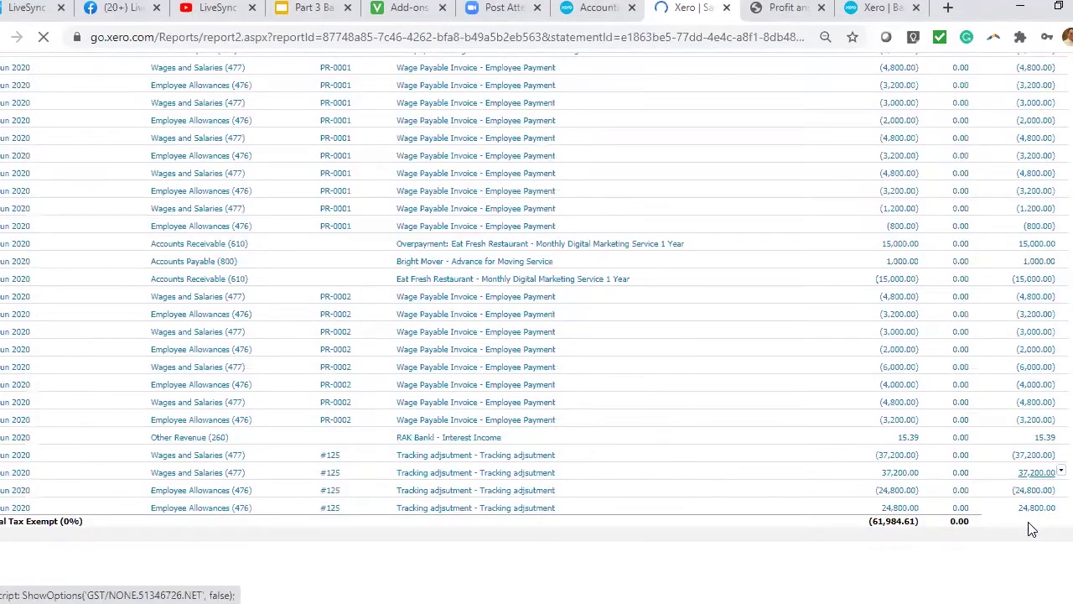
{"action": "scroll", "coordinate": [1040, 530], "scroll_direction": "down", "scroll_amount": 2}
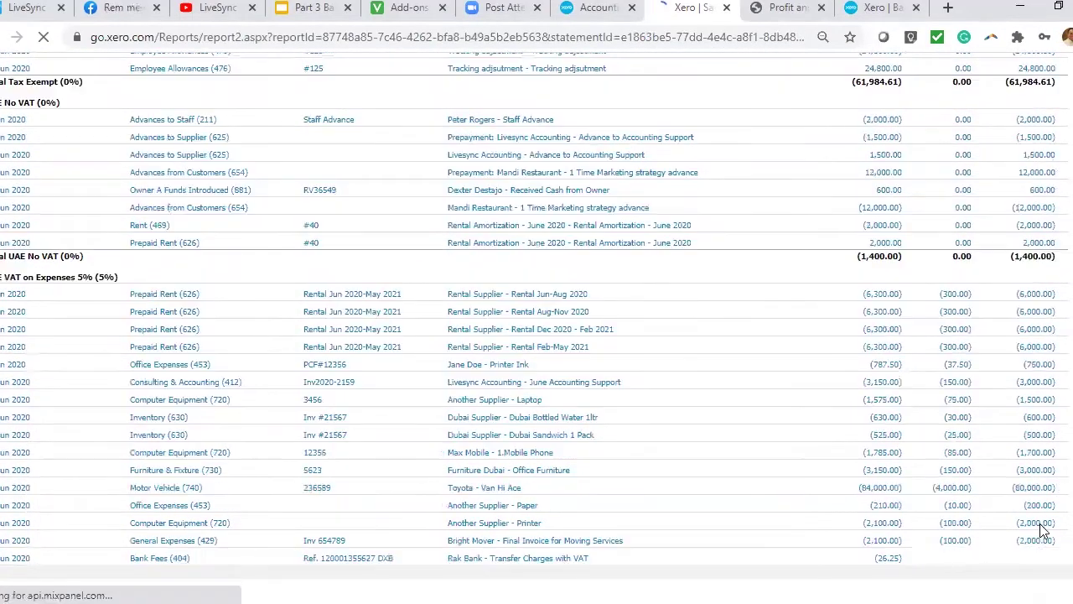
{"action": "scroll", "coordinate": [1046, 524], "scroll_direction": "down", "scroll_amount": 5}
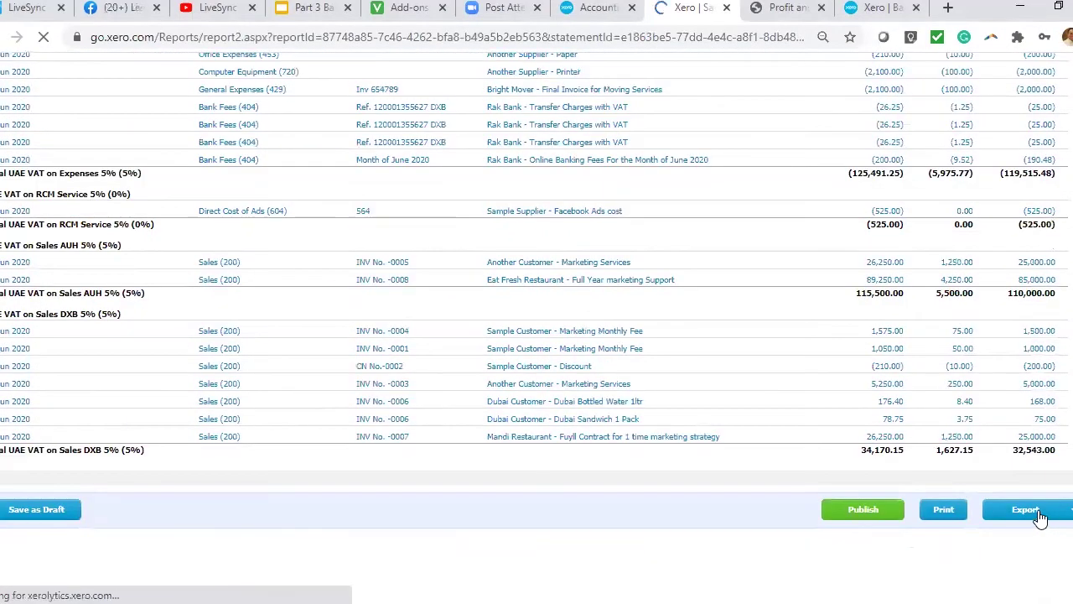
{"action": "left_click", "coordinate": [1033, 512]}
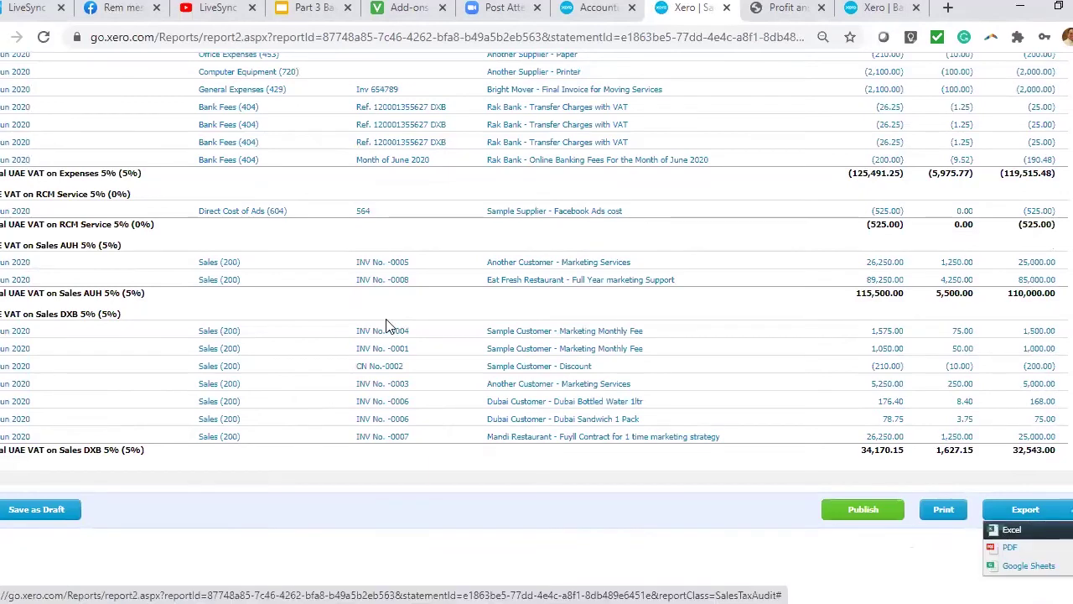
{"action": "left_click", "coordinate": [50, 595]}
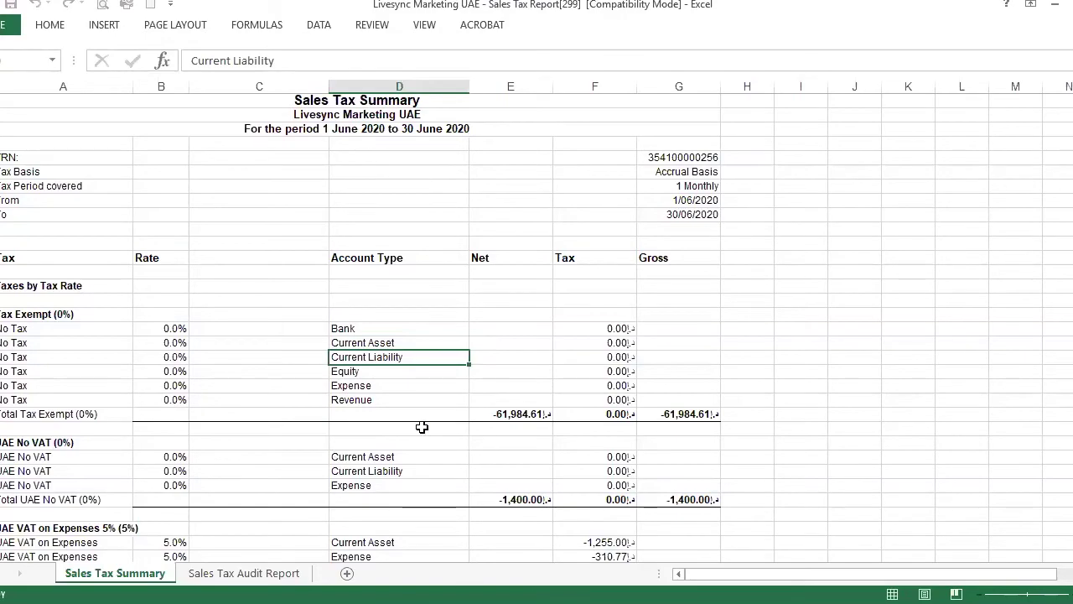
- Check the total tax for tax codes in the exported Sales Tax Summary and look through the Sales Tax Audit Report sheet
{"action": "scroll", "coordinate": [489, 427], "scroll_direction": "down", "scroll_amount": 15}
{"action": "scroll", "coordinate": [618, 242], "scroll_direction": "up", "scroll_amount": 2}
{"action": "left_click", "coordinate": [618, 243]}
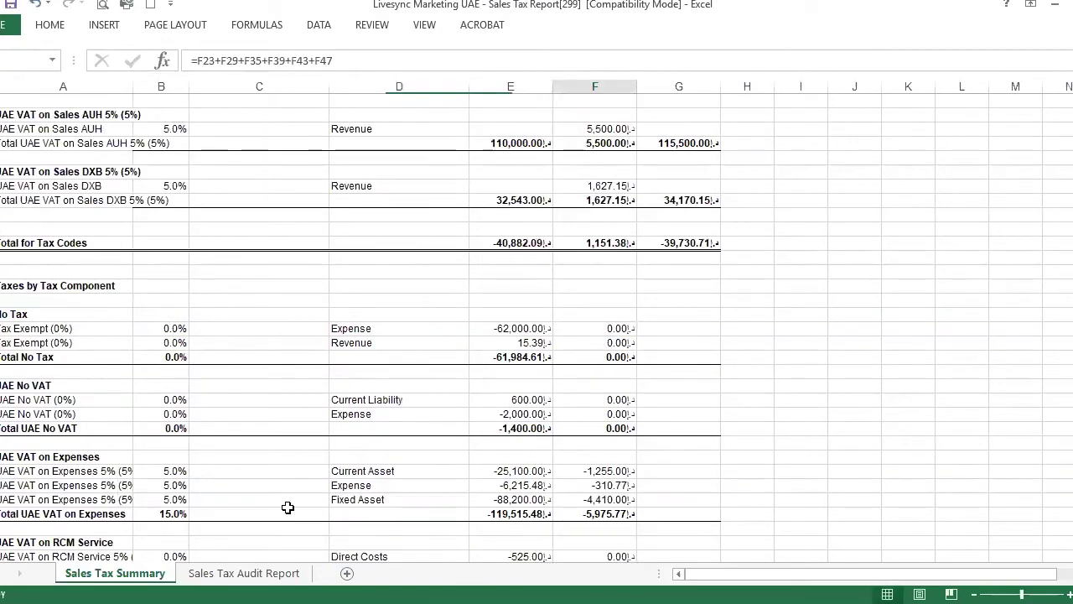
{"action": "key", "text": "ctrl+Page_Down"}
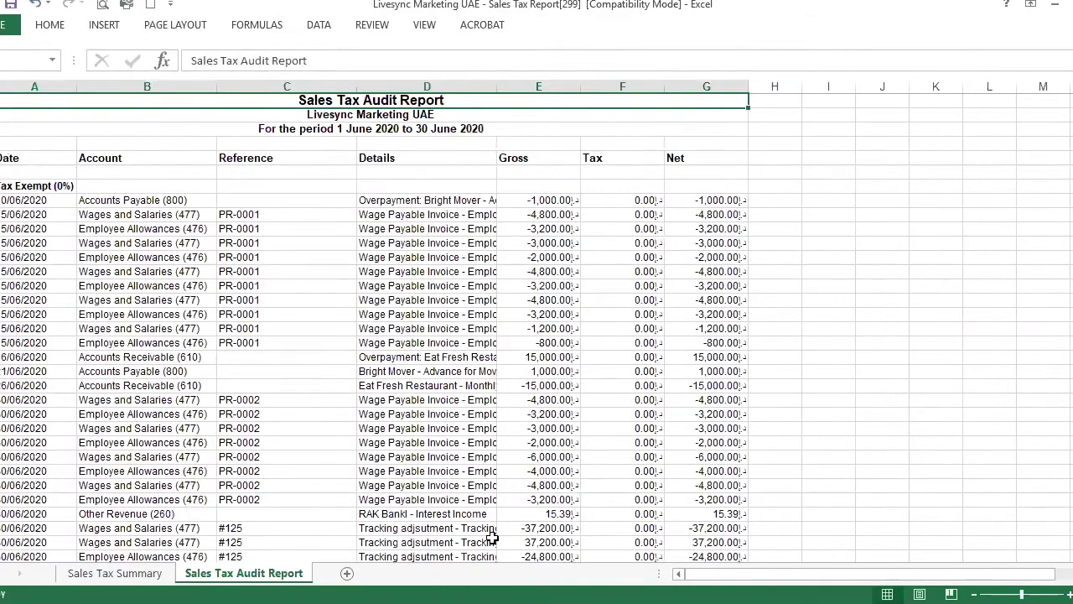
{"action": "scroll", "coordinate": [492, 537], "scroll_direction": "down", "scroll_amount": 10}
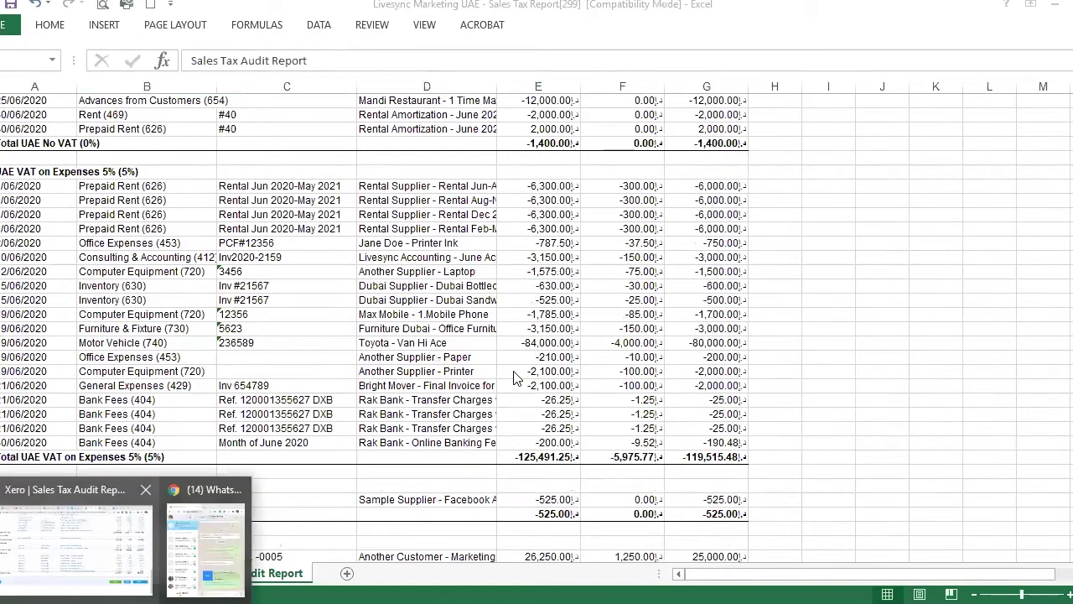
- Return to Xero and examine the tax exempt and UAE No VAT transactions in the Sales Tax Audit Report
{"action": "key", "text": "alt+Tab"}
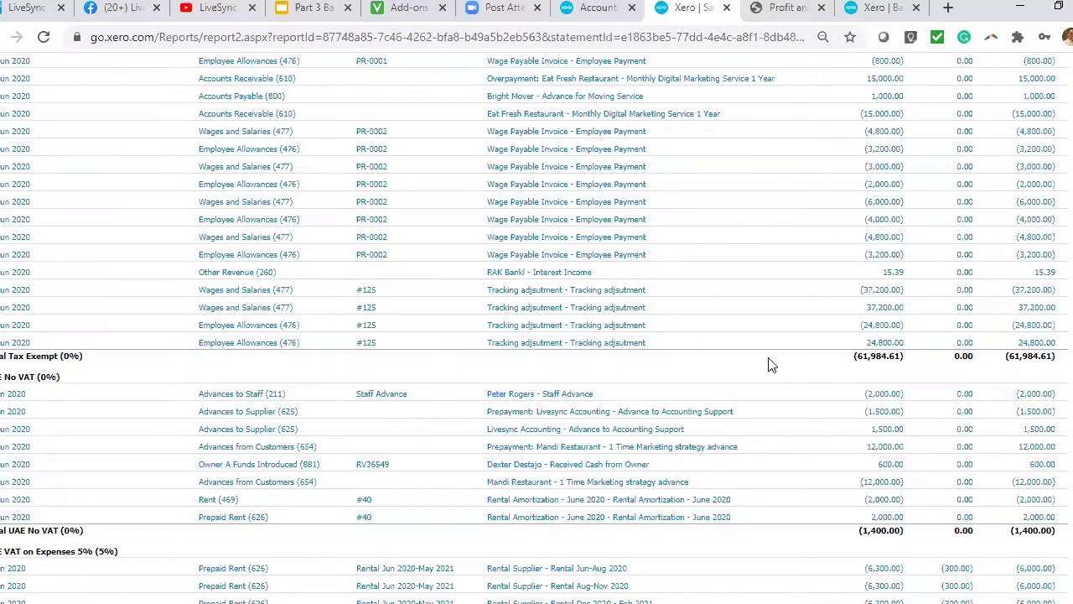
{"action": "scroll", "coordinate": [771, 364], "scroll_direction": "down", "scroll_amount": 1}
{"action": "scroll", "coordinate": [532, 347], "scroll_direction": "up", "scroll_amount": 5}
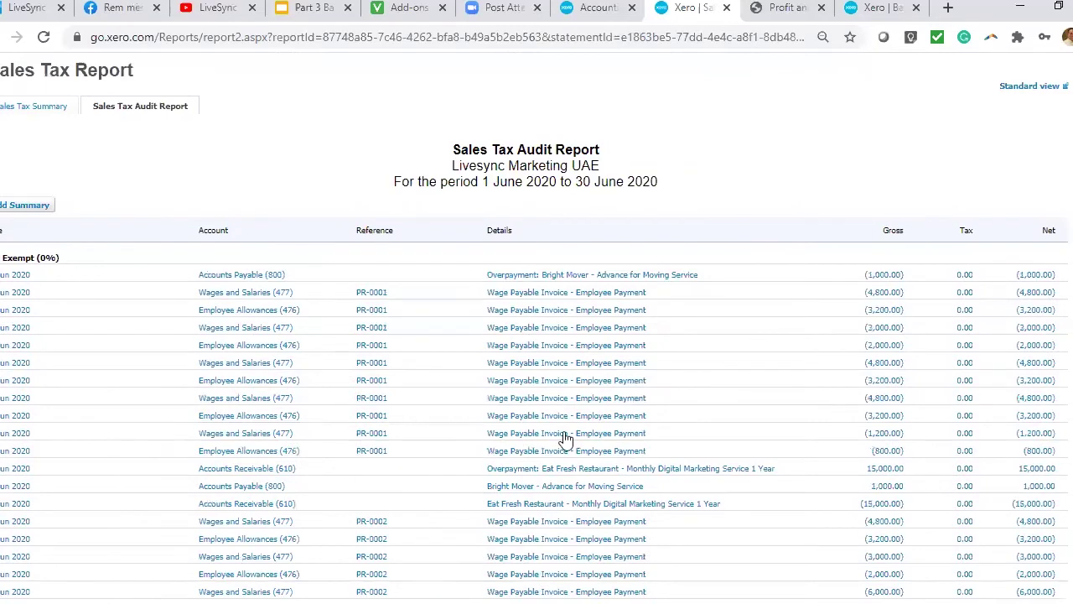
{"action": "scroll", "coordinate": [562, 449], "scroll_direction": "down", "scroll_amount": 4}
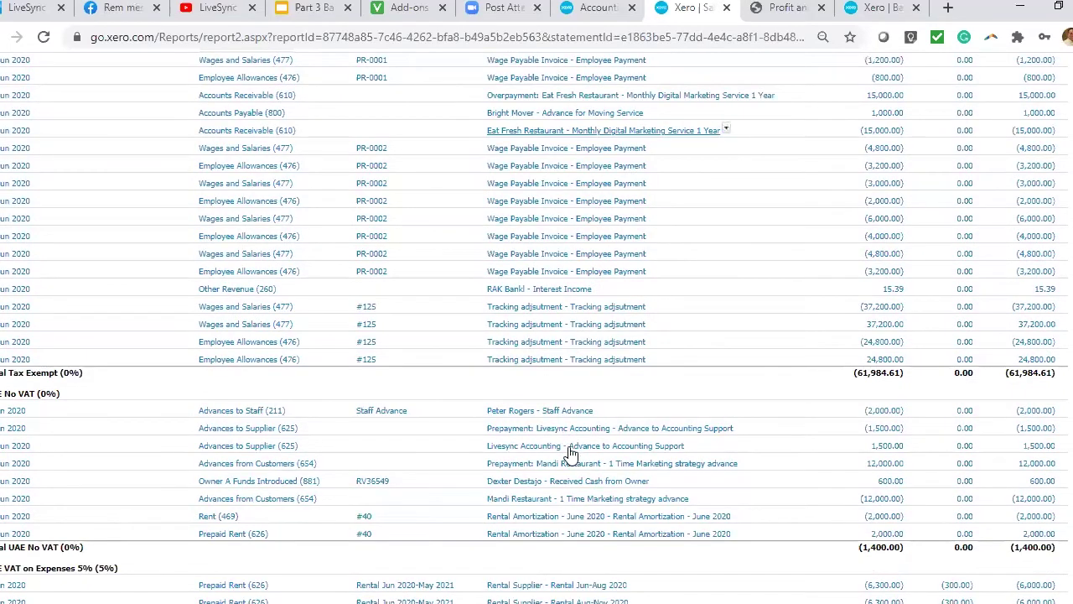
{"action": "scroll", "coordinate": [575, 453], "scroll_direction": "down", "scroll_amount": 1}
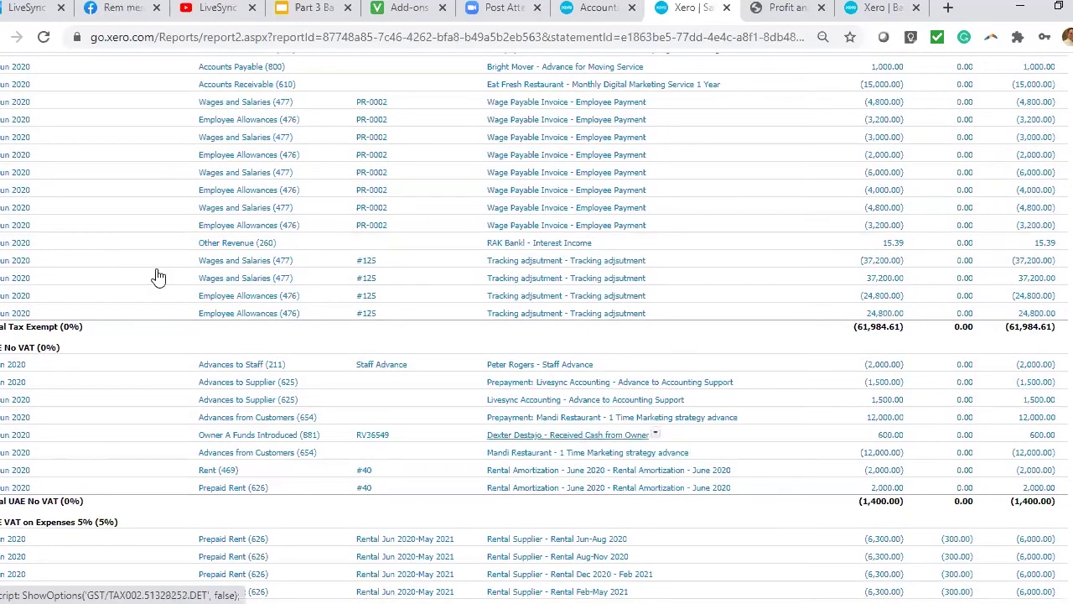
{"action": "scroll", "coordinate": [159, 277], "scroll_direction": "up", "scroll_amount": 5}
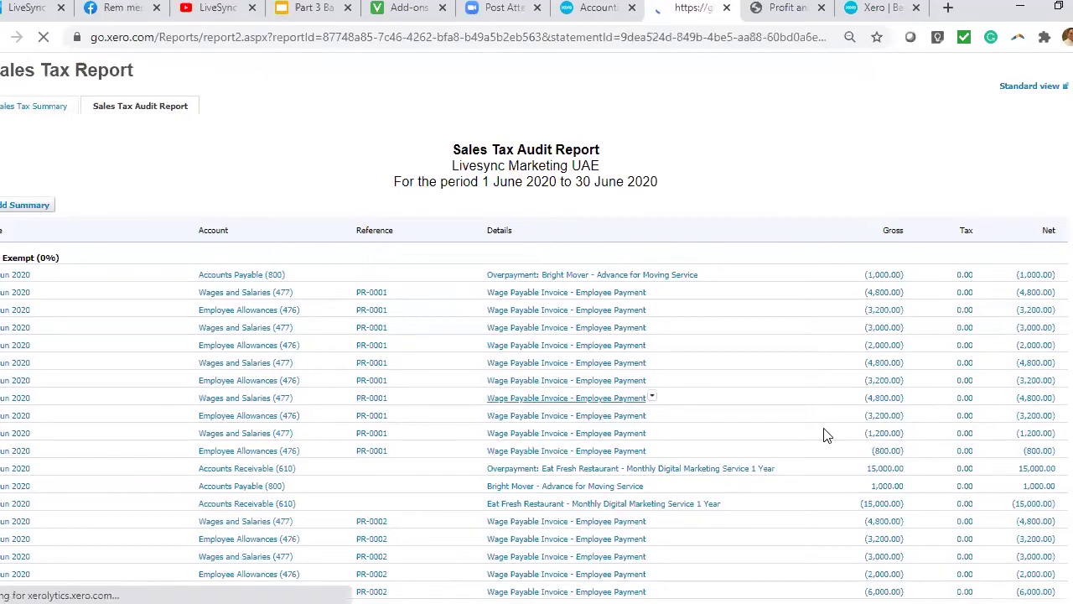
- Examine the Taxes by Tax Component section of Xero's Sales Tax Summary, including the UAE VAT on Sales AUH amount
{"action": "scroll", "coordinate": [826, 434], "scroll_direction": "down", "scroll_amount": 15}
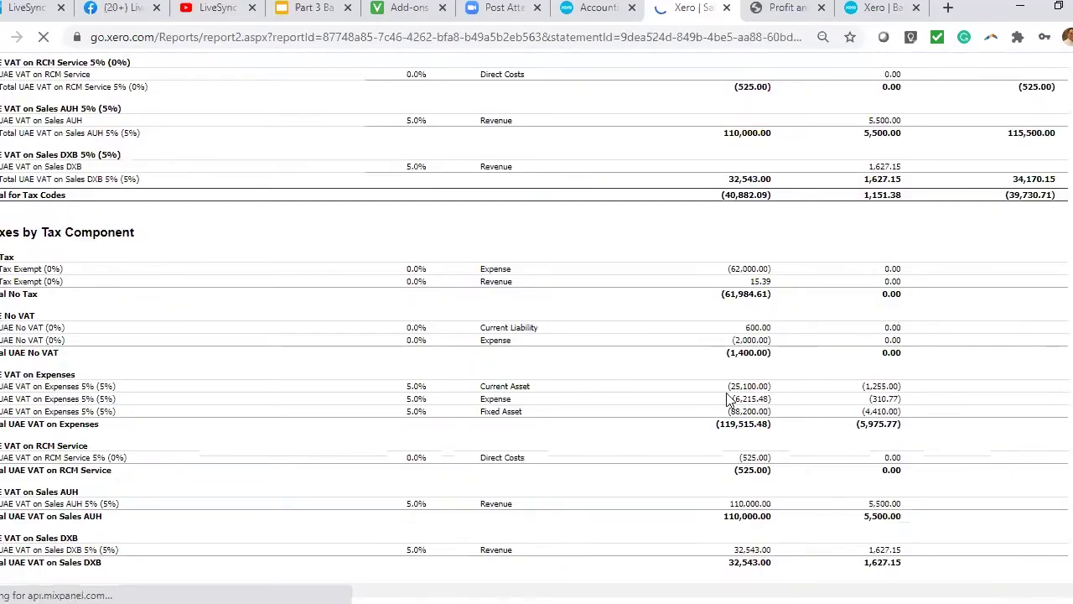
{"action": "scroll", "coordinate": [838, 403], "scroll_direction": "down", "scroll_amount": 2}
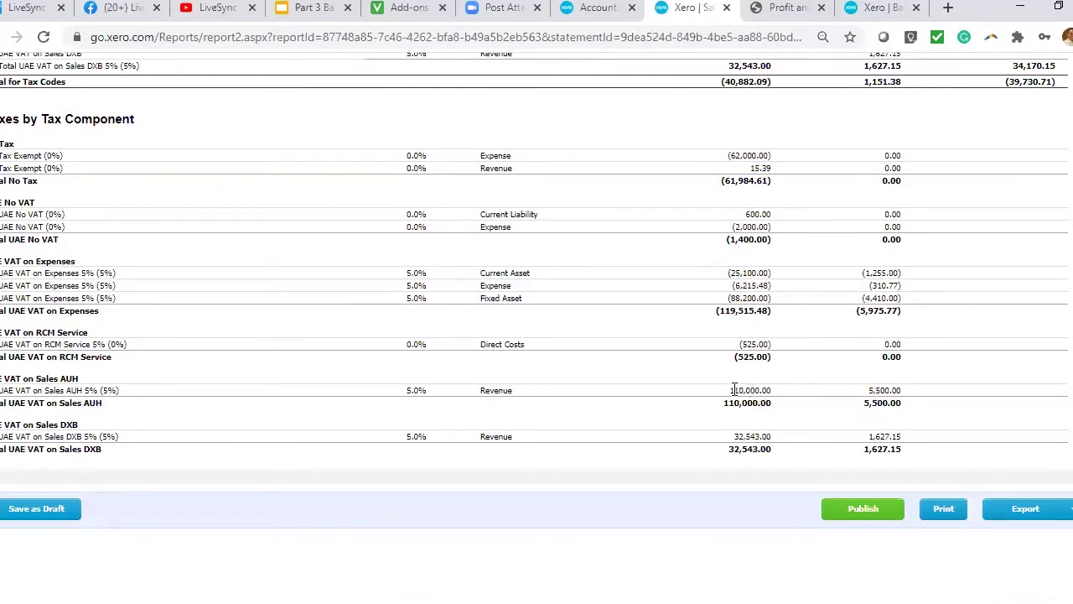
{"action": "left_click_drag", "start_coordinate": [731, 390], "coordinate": [750, 391]}
{"action": "scroll", "coordinate": [570, 276], "scroll_direction": "up", "scroll_amount": 10}
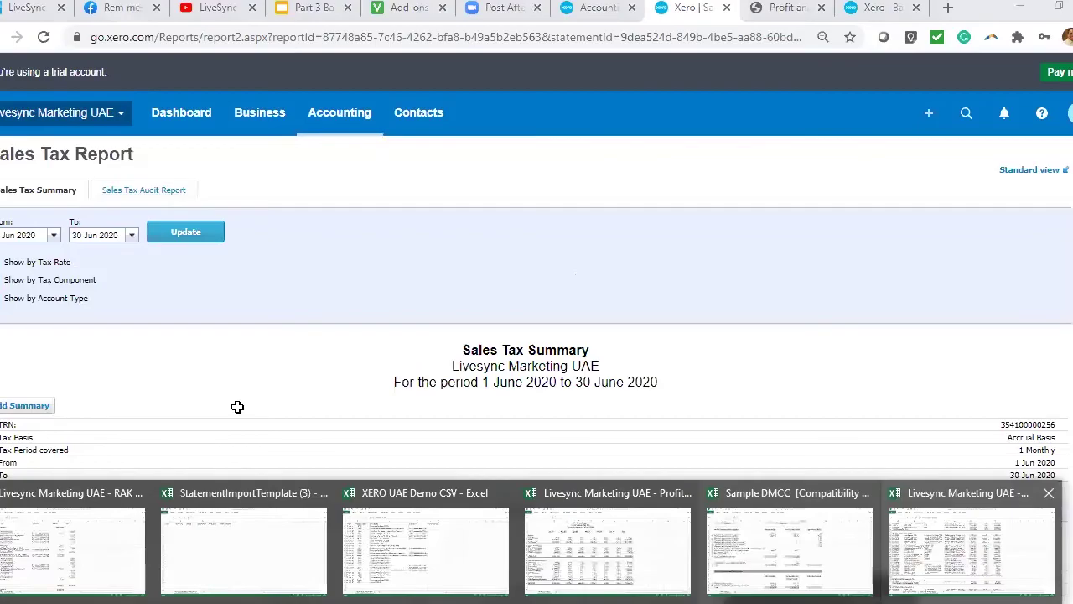
- Switch to the exported Excel workbook and examine the UAE VAT on Sales DXB transactions and their invoice references in the audit report
{"action": "key", "text": "alt+Tab"}
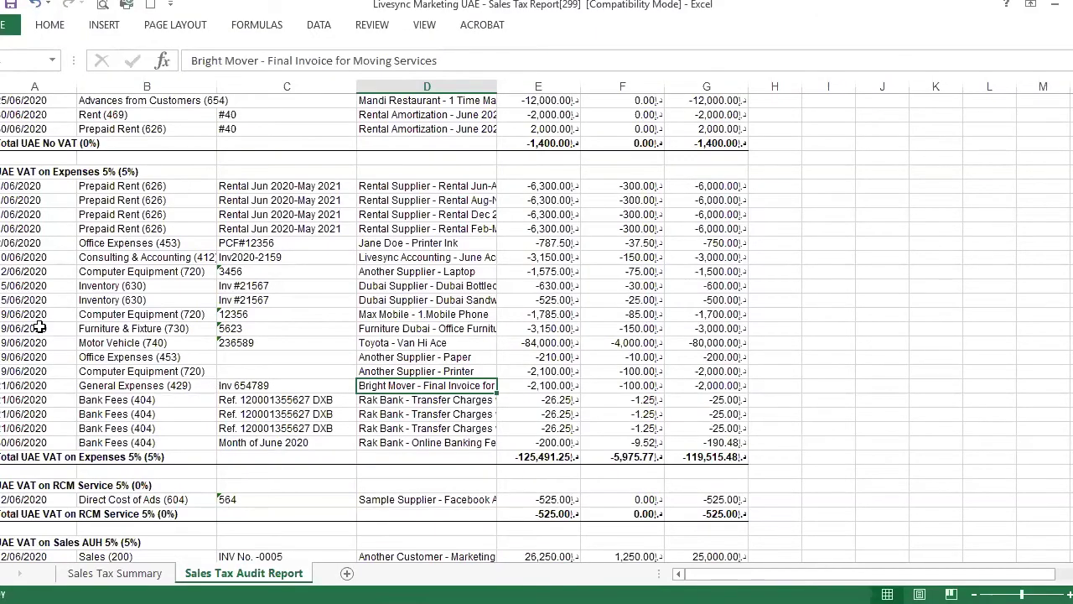
{"action": "scroll", "coordinate": [40, 327], "scroll_direction": "down", "scroll_amount": 7}
{"action": "left_click_drag", "start_coordinate": [727, 444], "coordinate": [741, 414]}
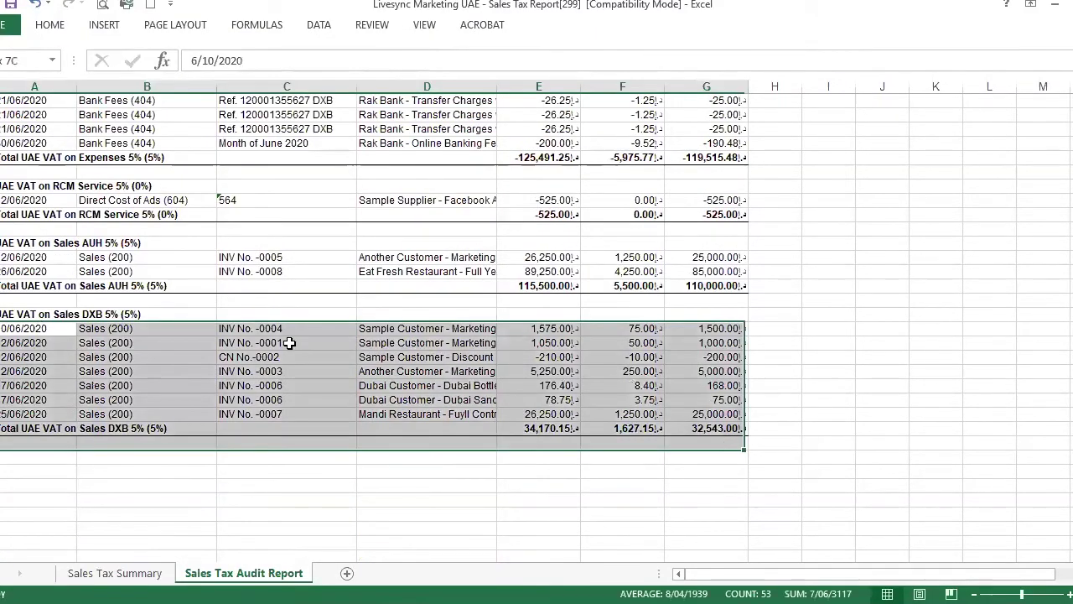
{"action": "left_click_drag", "start_coordinate": [287, 328], "coordinate": [289, 409]}
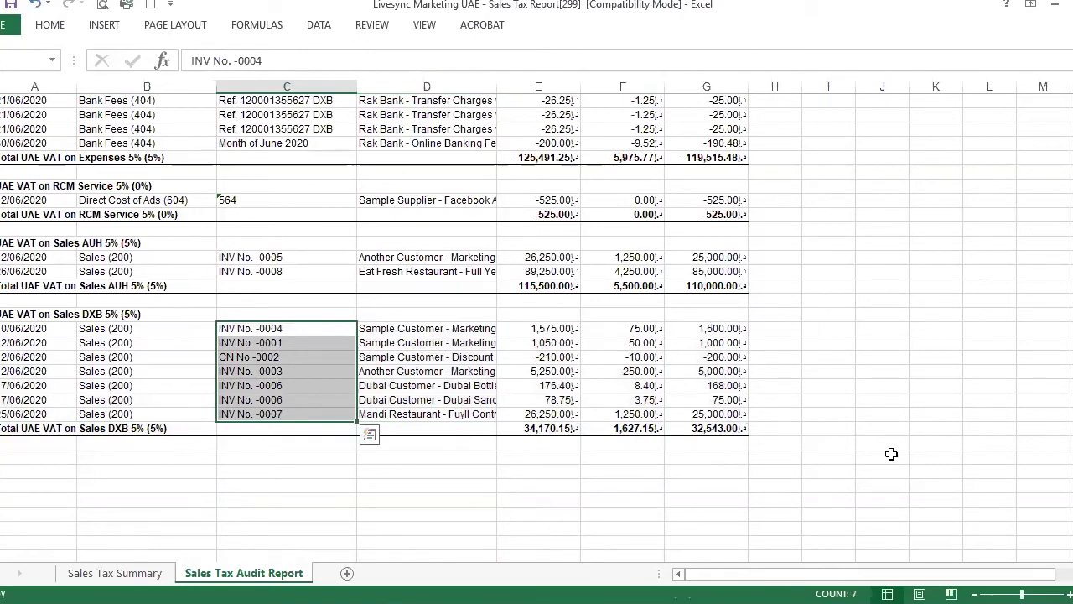
{"action": "scroll", "coordinate": [694, 506], "scroll_direction": "up", "scroll_amount": 4}
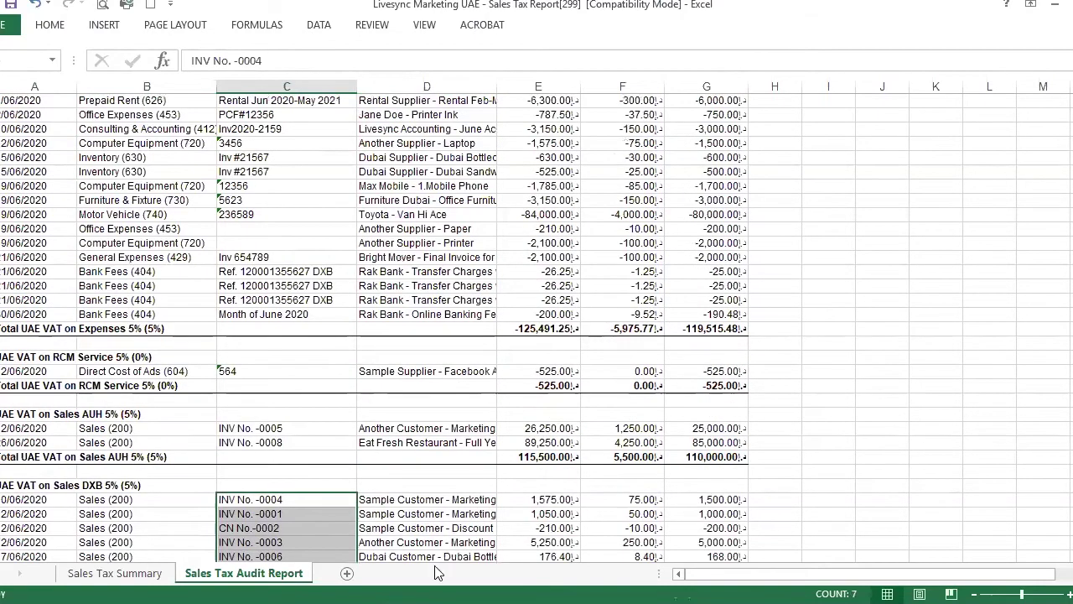
- Compare the totals by tax rate in the exported Sales Tax Summary sheet with the Sales Tax Summary in Xero
{"action": "key", "text": "ctrl+Page_Up"}
{"action": "scroll", "coordinate": [421, 536], "scroll_direction": "up", "scroll_amount": 5}
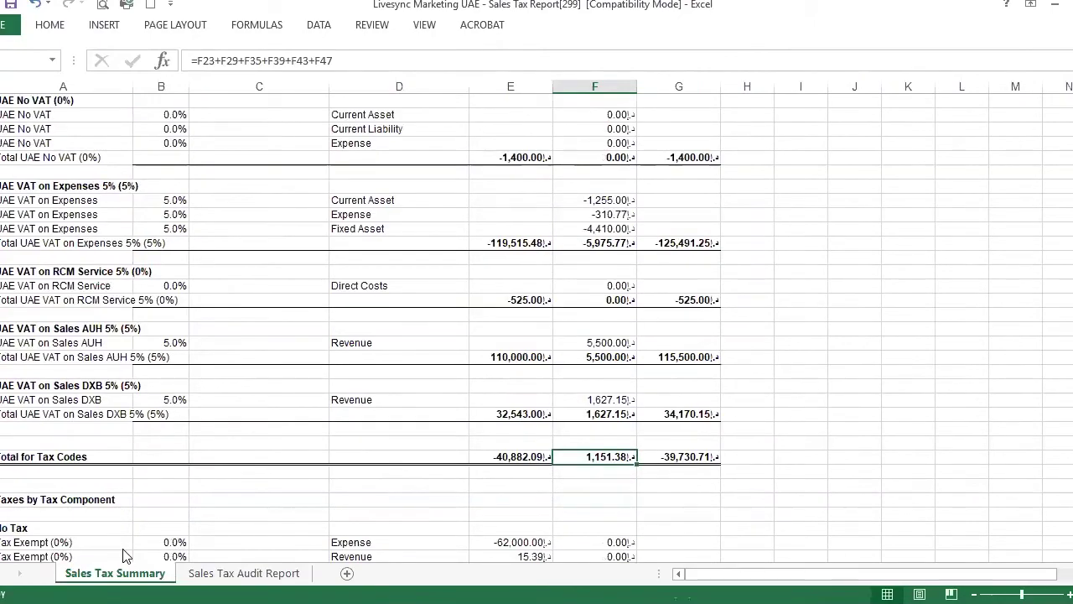
{"action": "key", "text": "alt+Tab"}
{"action": "scroll", "coordinate": [860, 374], "scroll_direction": "down", "scroll_amount": 5}
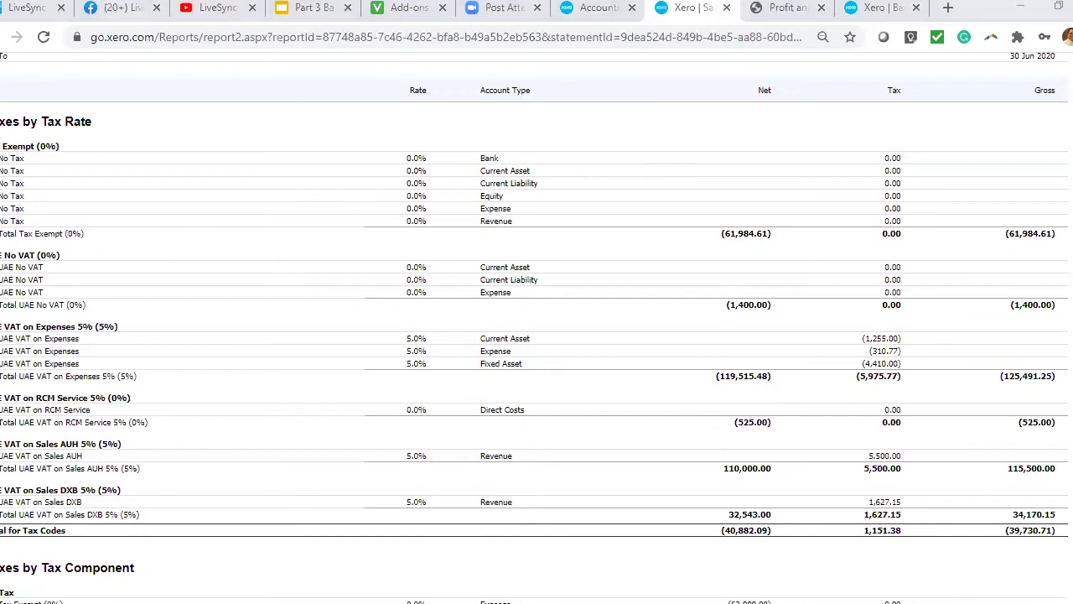
{"action": "left_click", "coordinate": [971, 579]}
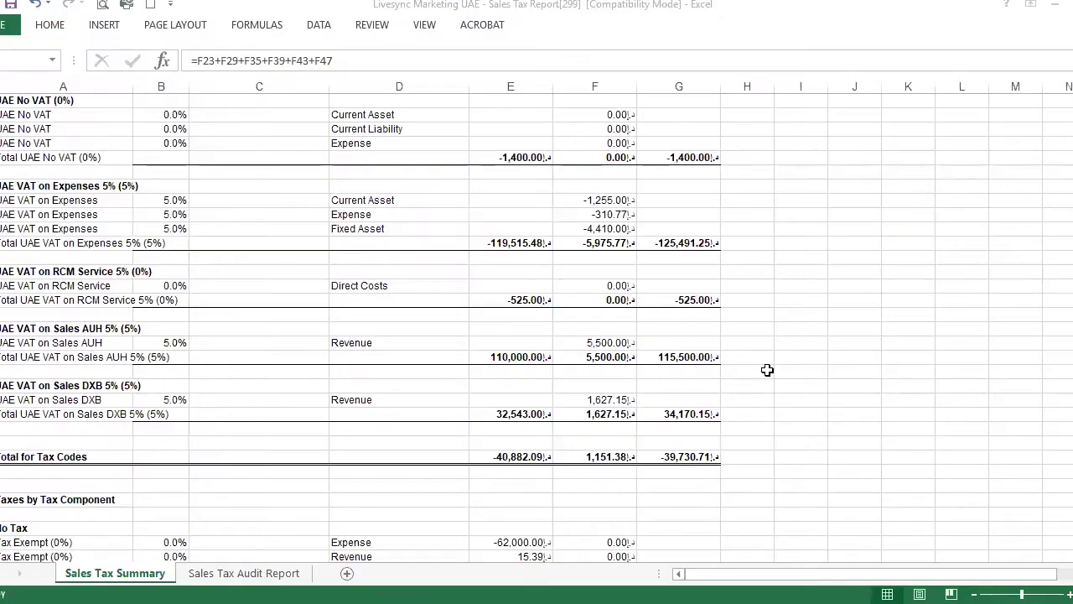
{"action": "scroll", "coordinate": [285, 375], "scroll_direction": "down", "scroll_amount": 3}
{"action": "scroll", "coordinate": [455, 424], "scroll_direction": "up", "scroll_amount": 3}
- Widen the Details column and narrow the Reference column in the Sales Tax Audit Report sheet so the full descriptions fit
{"action": "key", "text": "ctrl+Page_Down"}
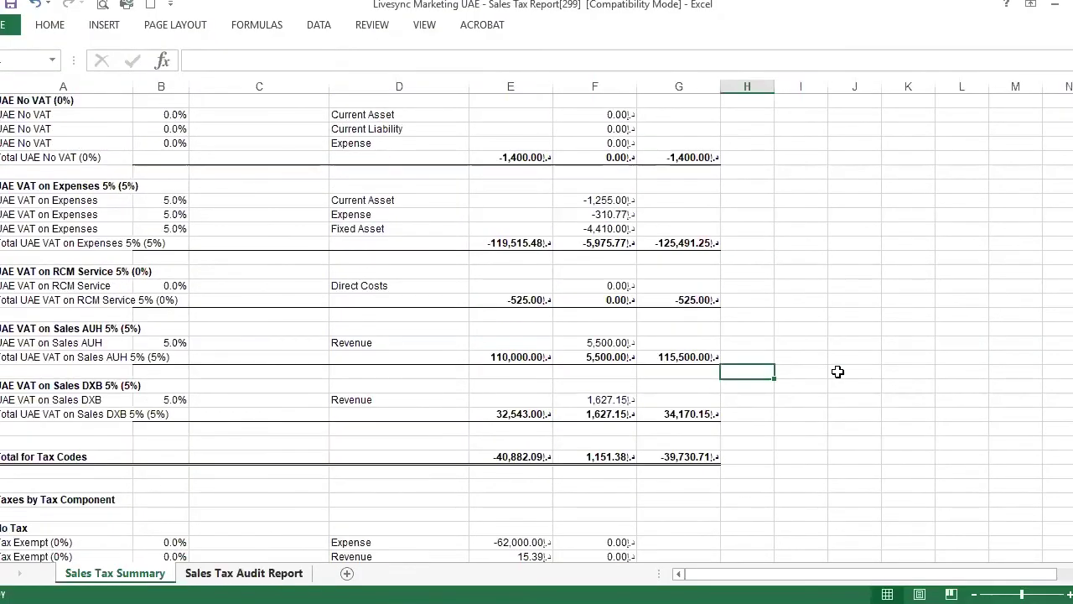
{"action": "left_click", "coordinate": [916, 271]}
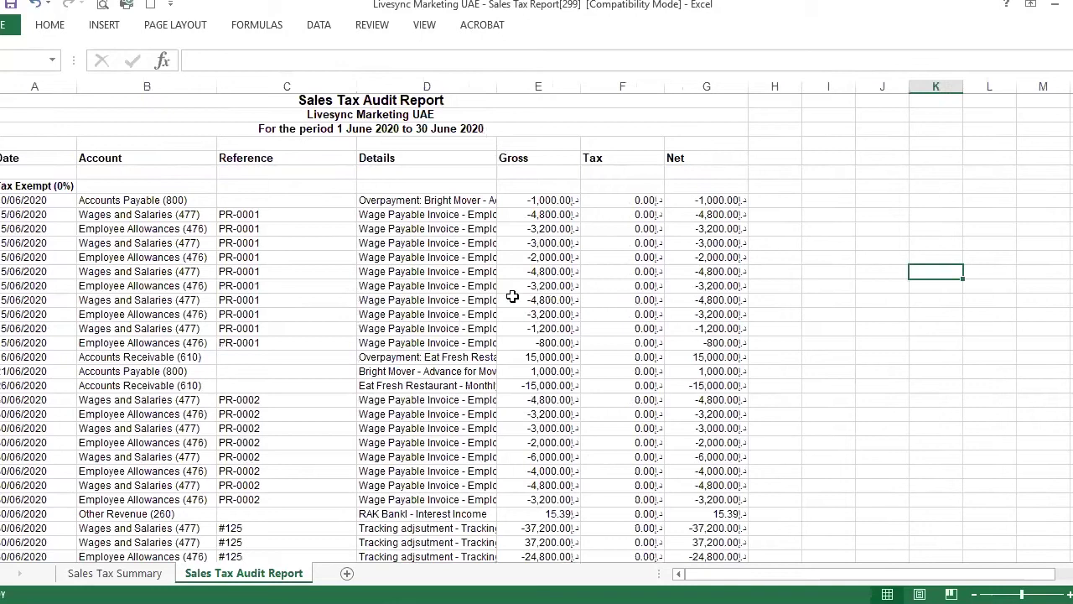
{"action": "left_click", "coordinate": [513, 299]}
{"action": "left_click_drag", "start_coordinate": [496, 87], "coordinate": [616, 109]}
{"action": "left_click_drag", "start_coordinate": [347, 88], "coordinate": [299, 107]}
{"action": "left_click", "coordinate": [460, 371]}
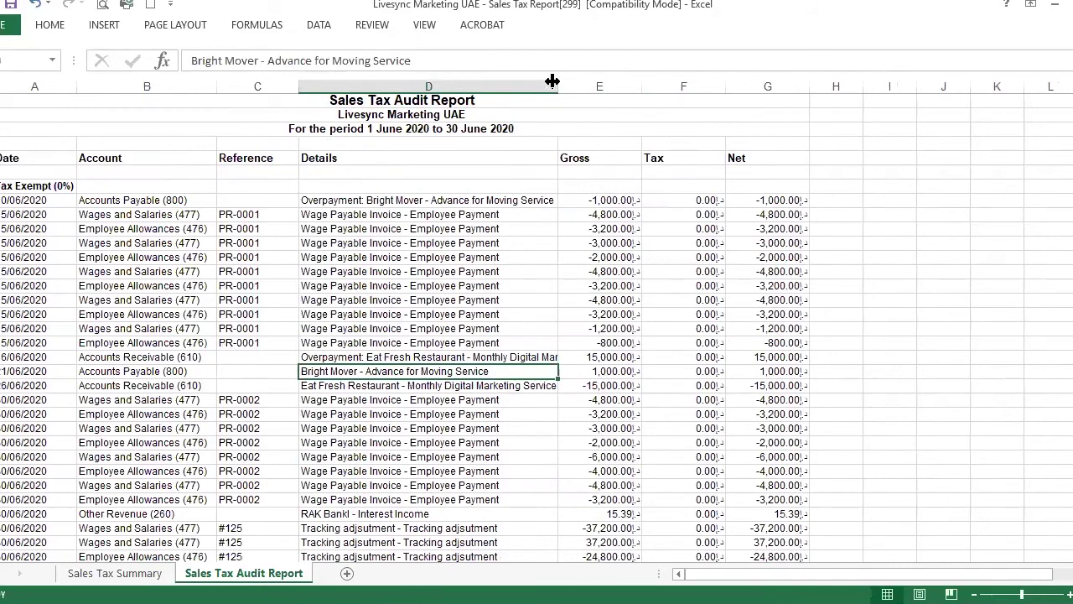
{"action": "left_click_drag", "start_coordinate": [558, 84], "coordinate": [624, 136]}
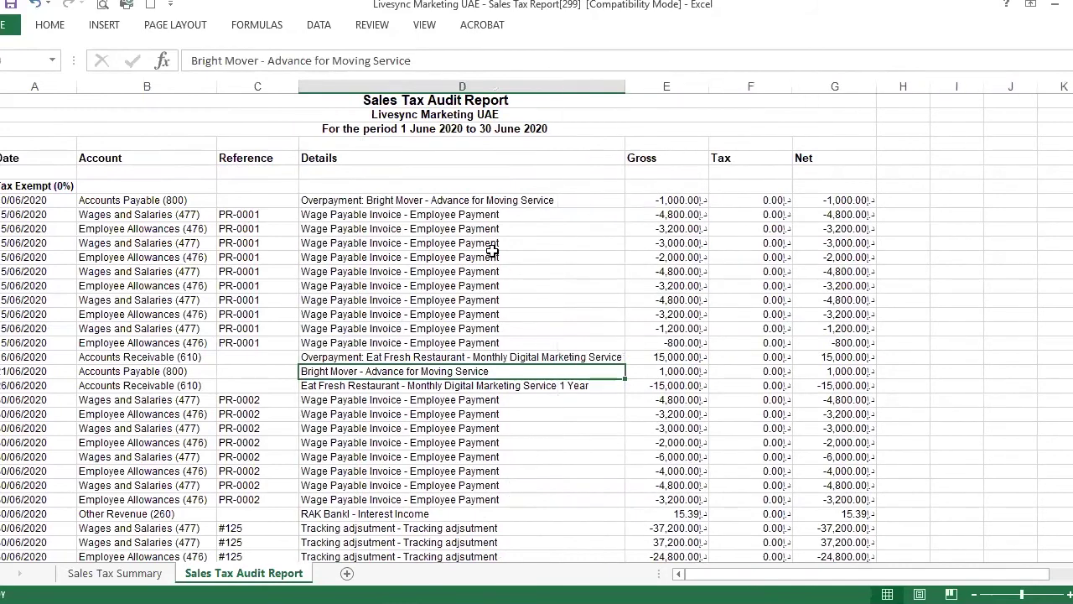
- Examine the accounts, references and details of the tax exempt transactions in the Sales Tax Audit Report sheet
{"action": "key", "text": "ctrl+Up"}
{"action": "left_click", "coordinate": [486, 314]}
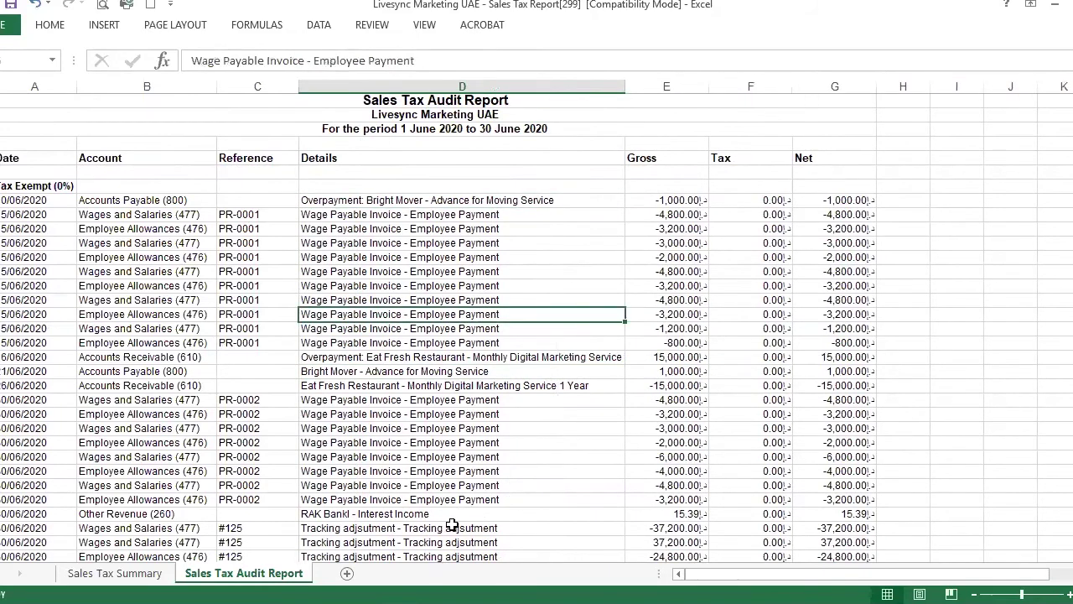
{"action": "scroll", "coordinate": [470, 500], "scroll_direction": "down", "scroll_amount": 3}
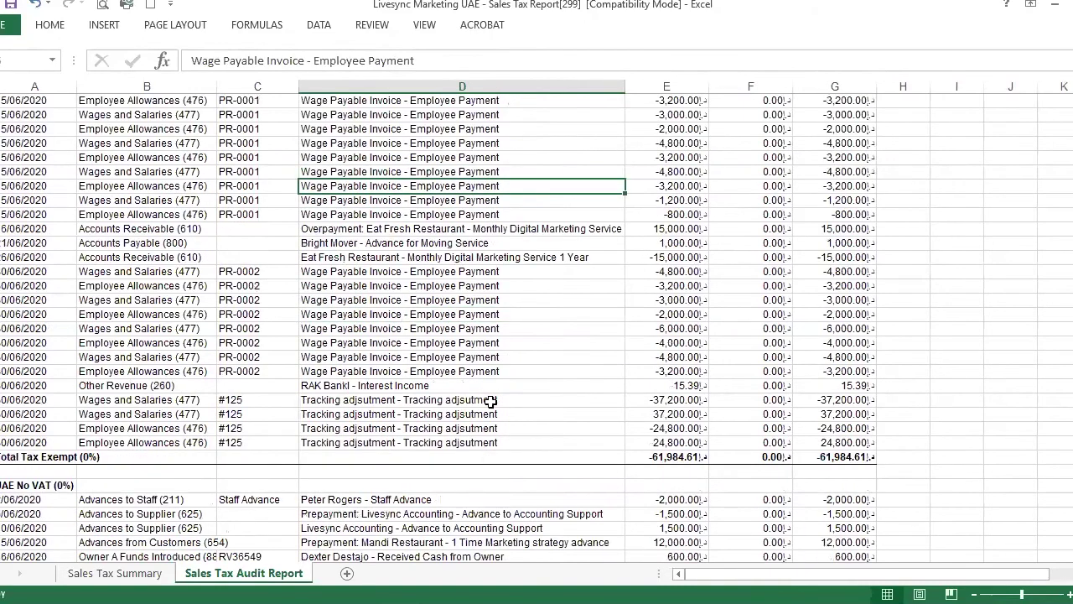
{"action": "scroll", "coordinate": [487, 414], "scroll_direction": "up", "scroll_amount": 3}
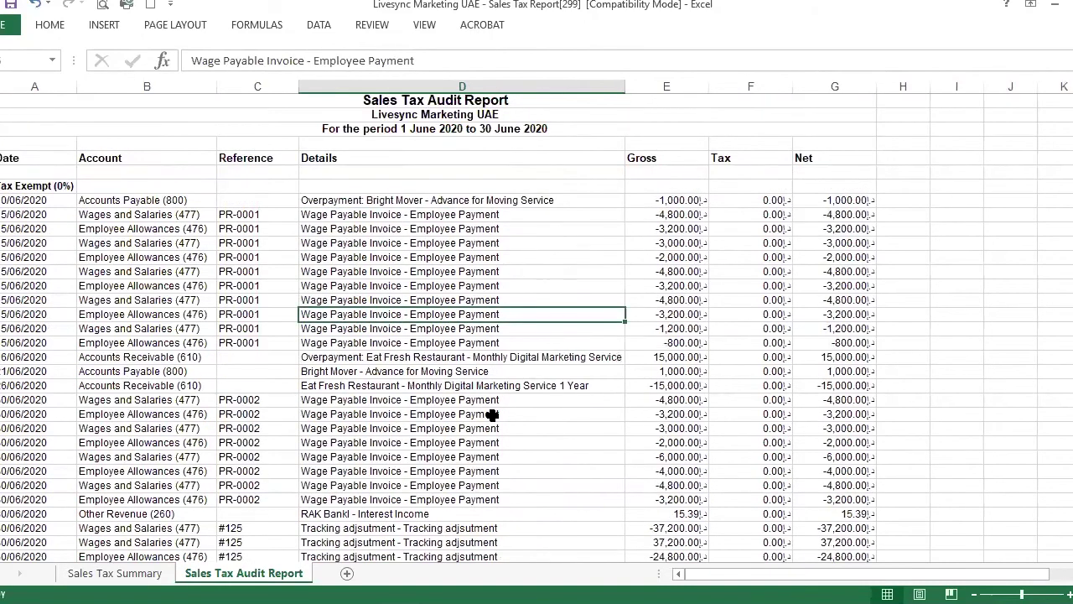
{"action": "left_click", "coordinate": [476, 470]}
{"action": "left_click", "coordinate": [224, 386]}
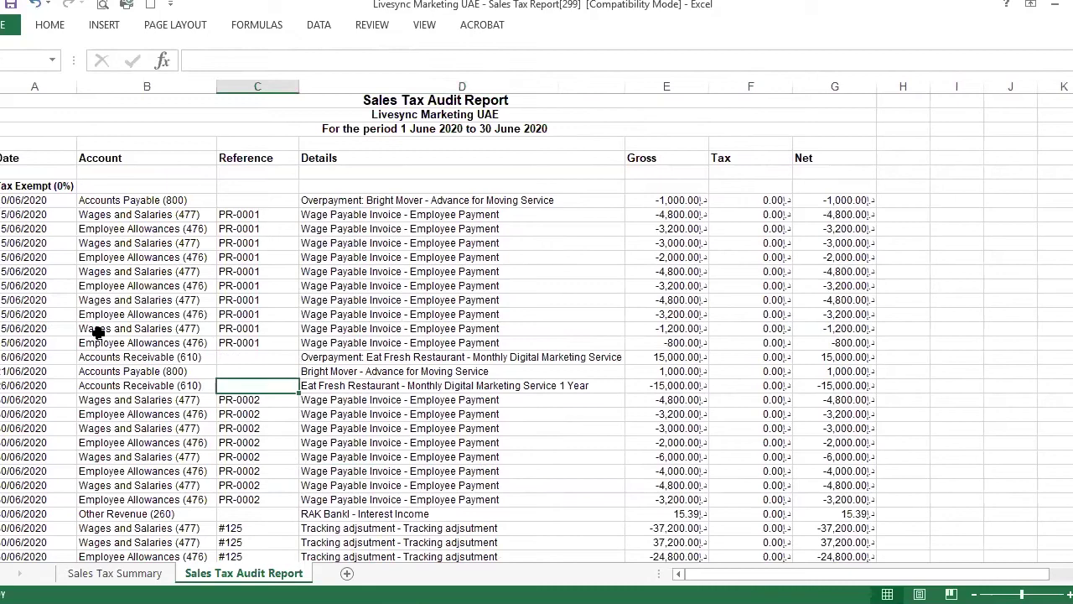
{"action": "left_click", "coordinate": [138, 328]}
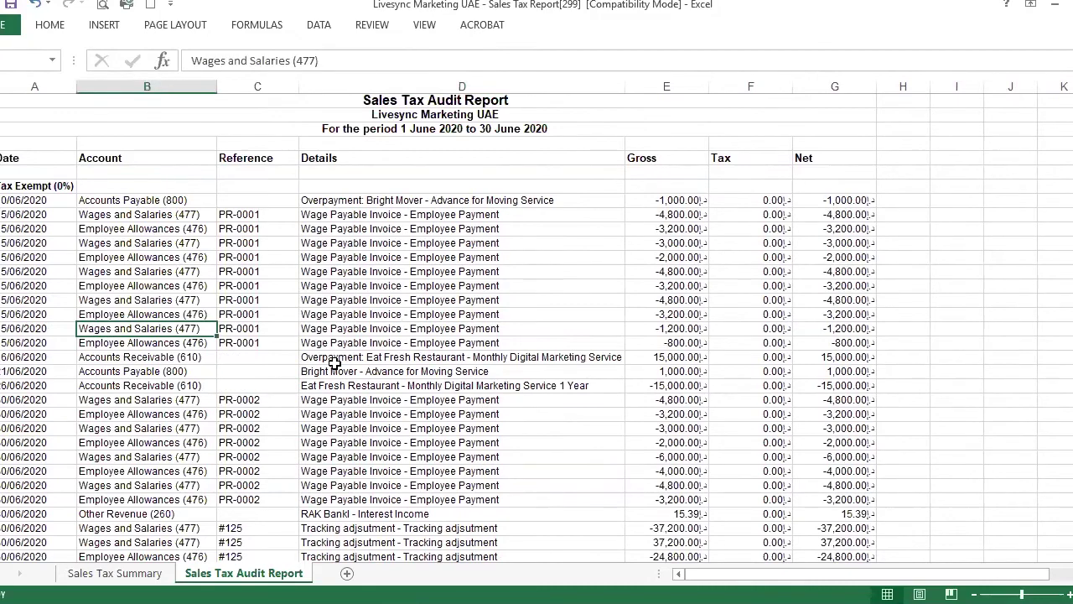
{"action": "left_click", "coordinate": [423, 356]}
{"action": "left_click", "coordinate": [237, 442]}
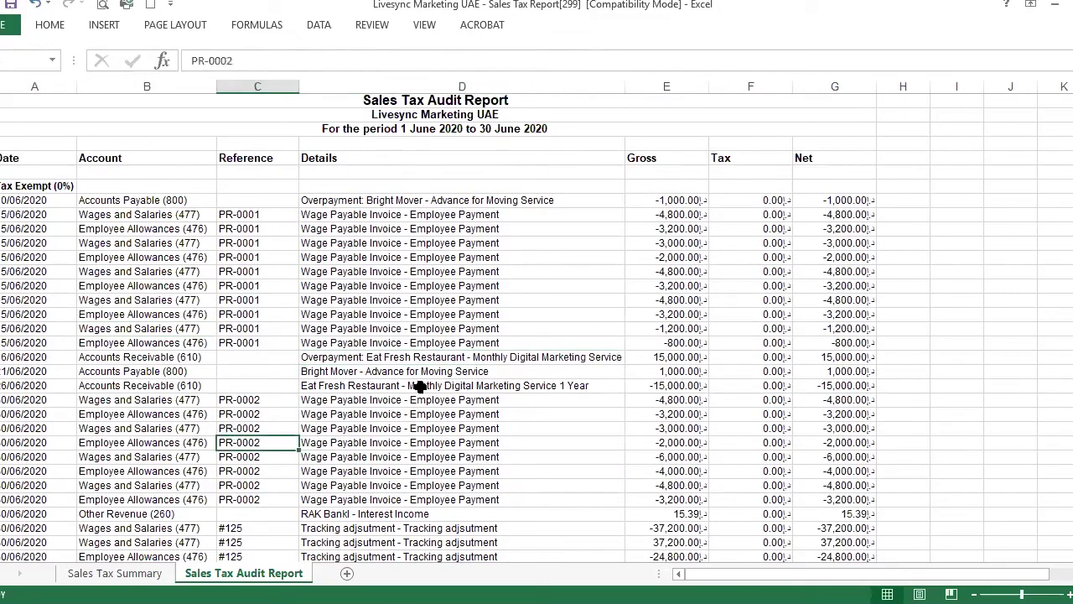